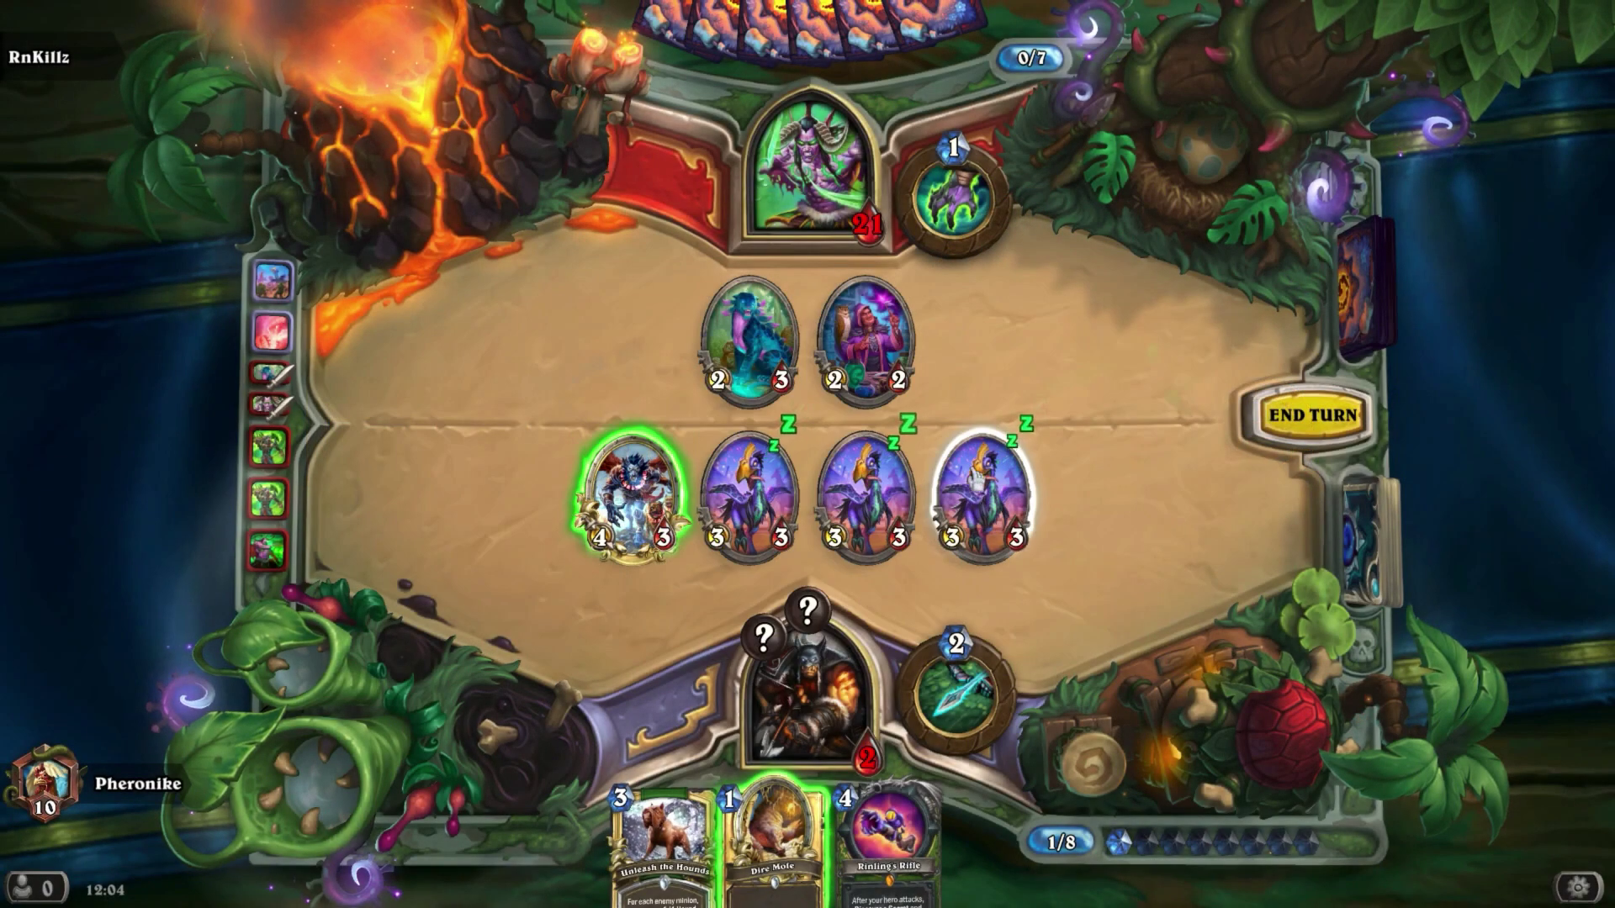
# Watch the rendered Hearthstone and Counter-Strike montage, then return to the Filmora project timeline
pyautogui.moveTo(631, 496); pyautogui.dragTo(748, 337)
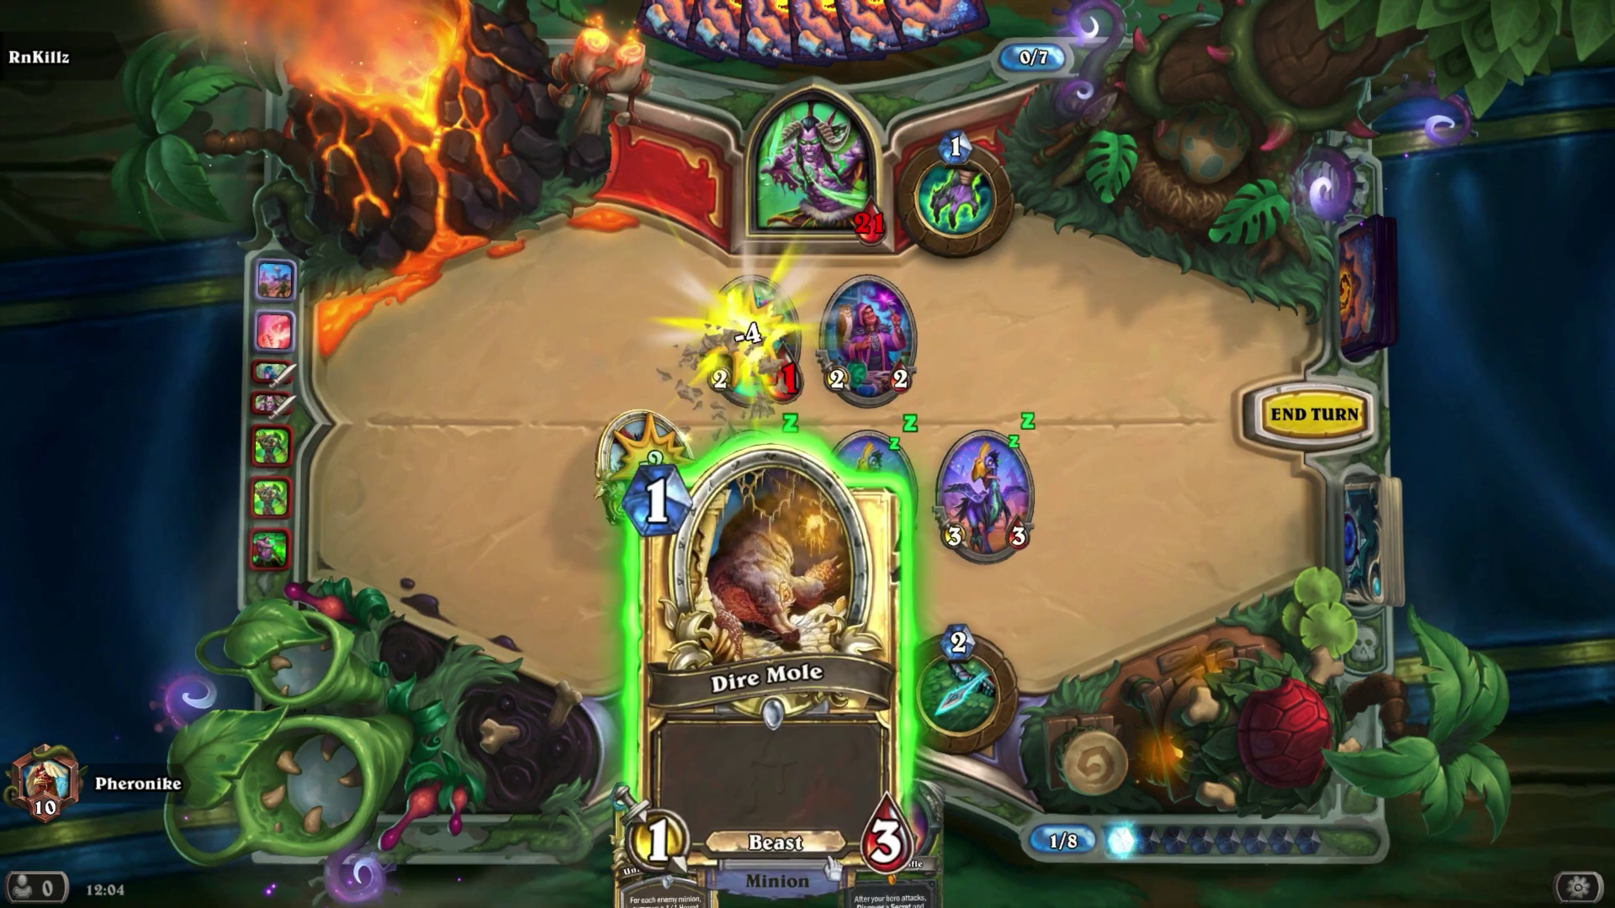
pyautogui.moveTo(739, 828); pyautogui.dragTo(1140, 539)
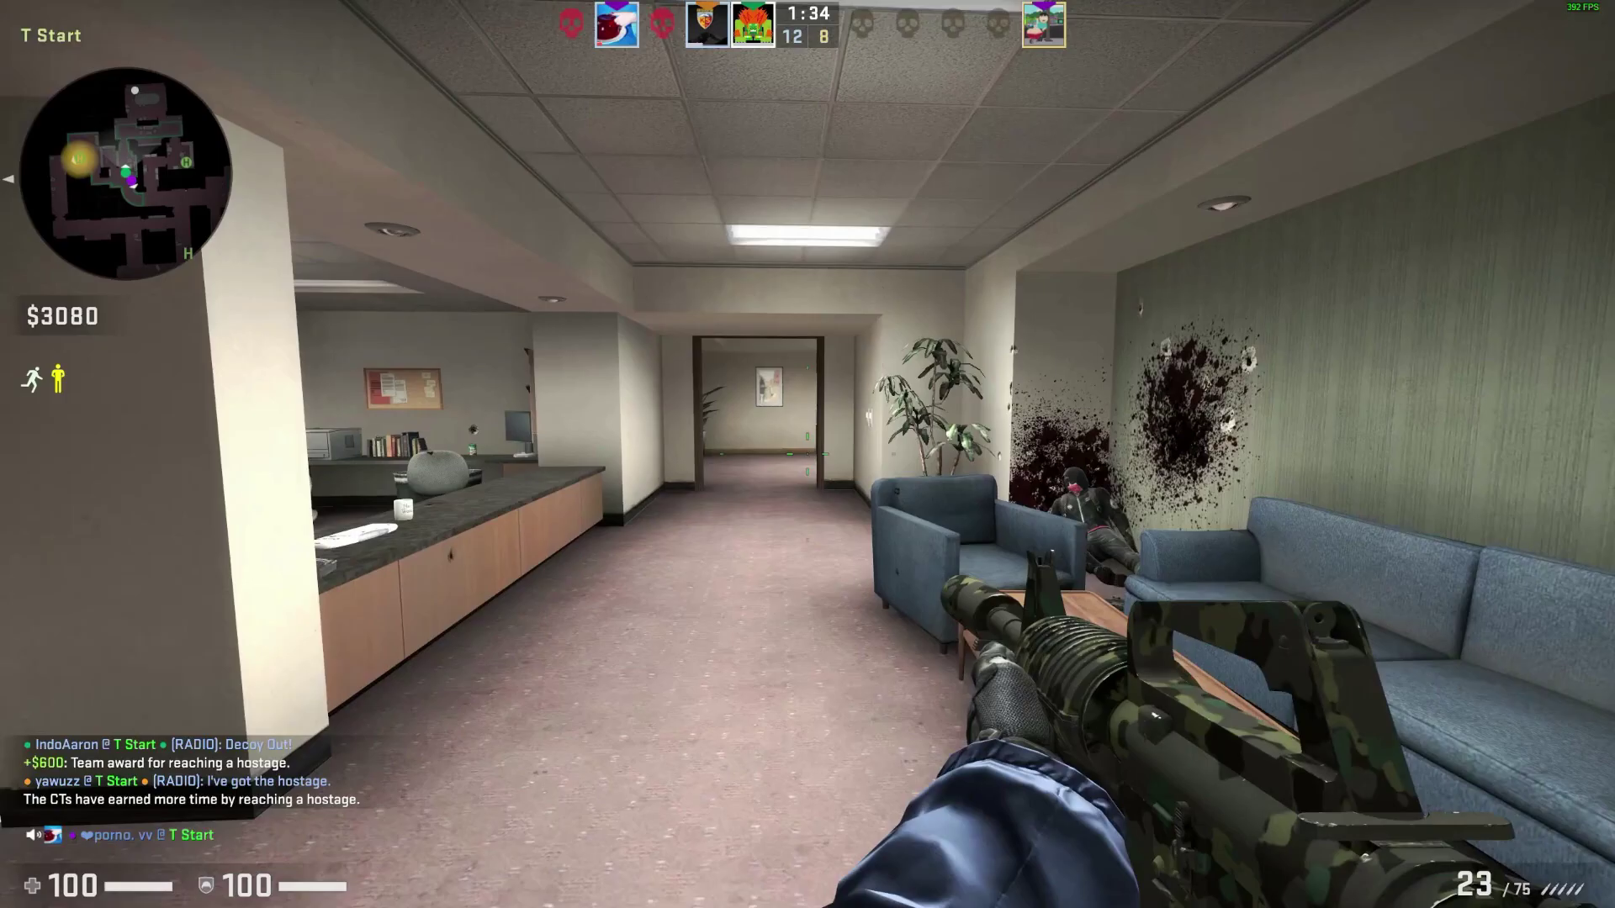
pyautogui.press('w')
pyautogui.press('w')
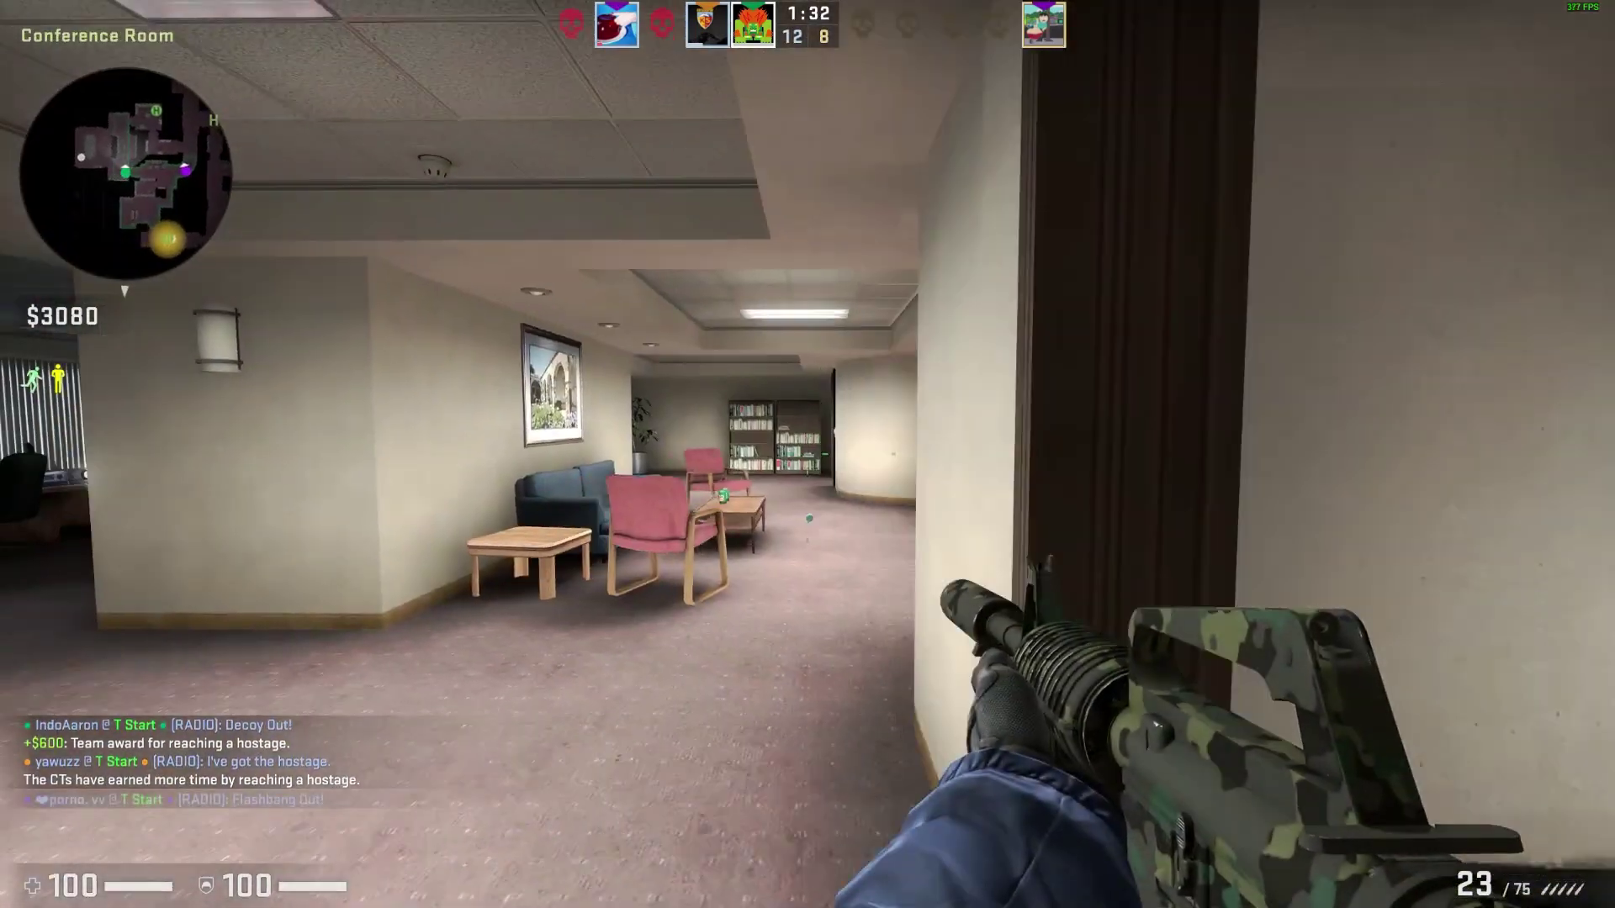
pyautogui.press('w')
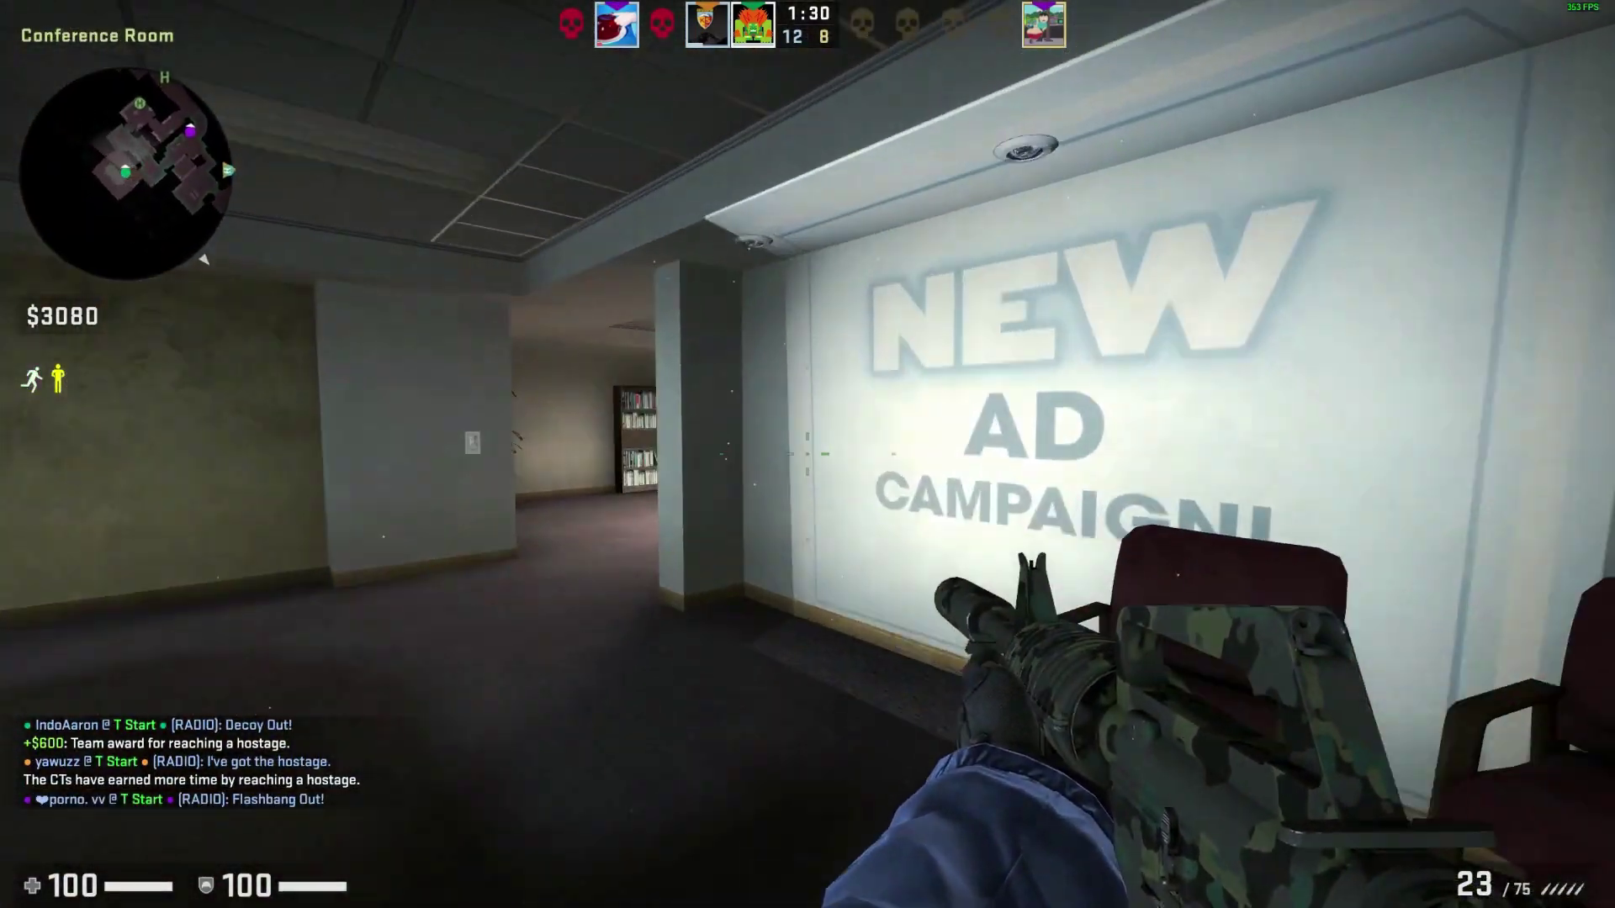
pyautogui.click(807, 454)
pyautogui.click(808, 455)
pyautogui.press('w')
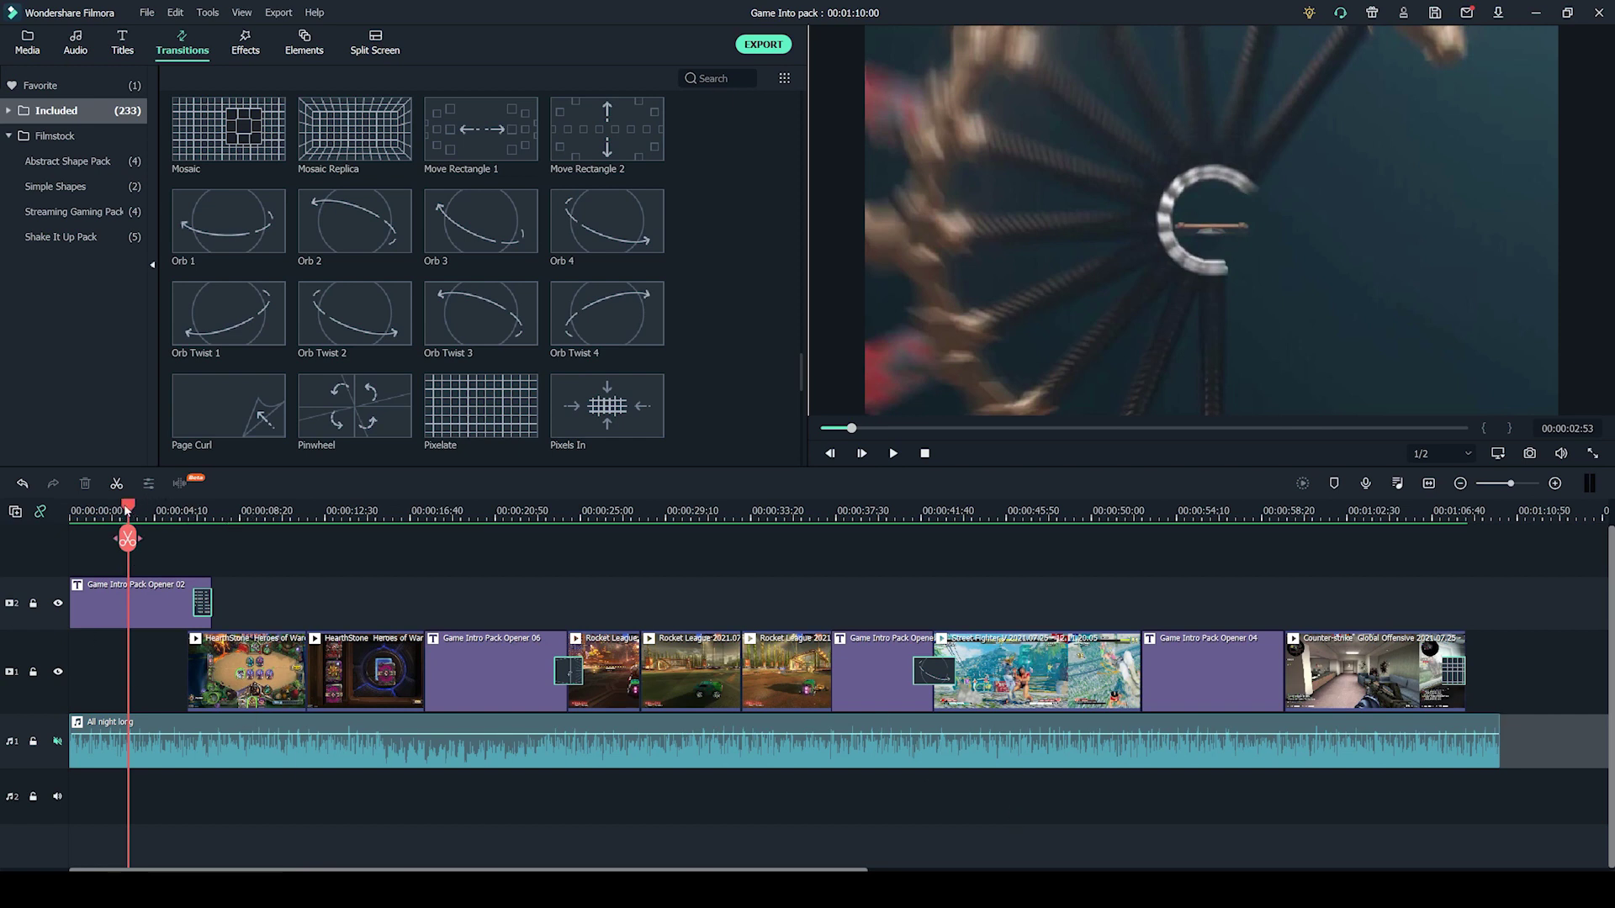
# Move the playhead along the ruler to the Hearthstone footage
pyautogui.moveTo(128, 503); pyautogui.dragTo(703, 538)
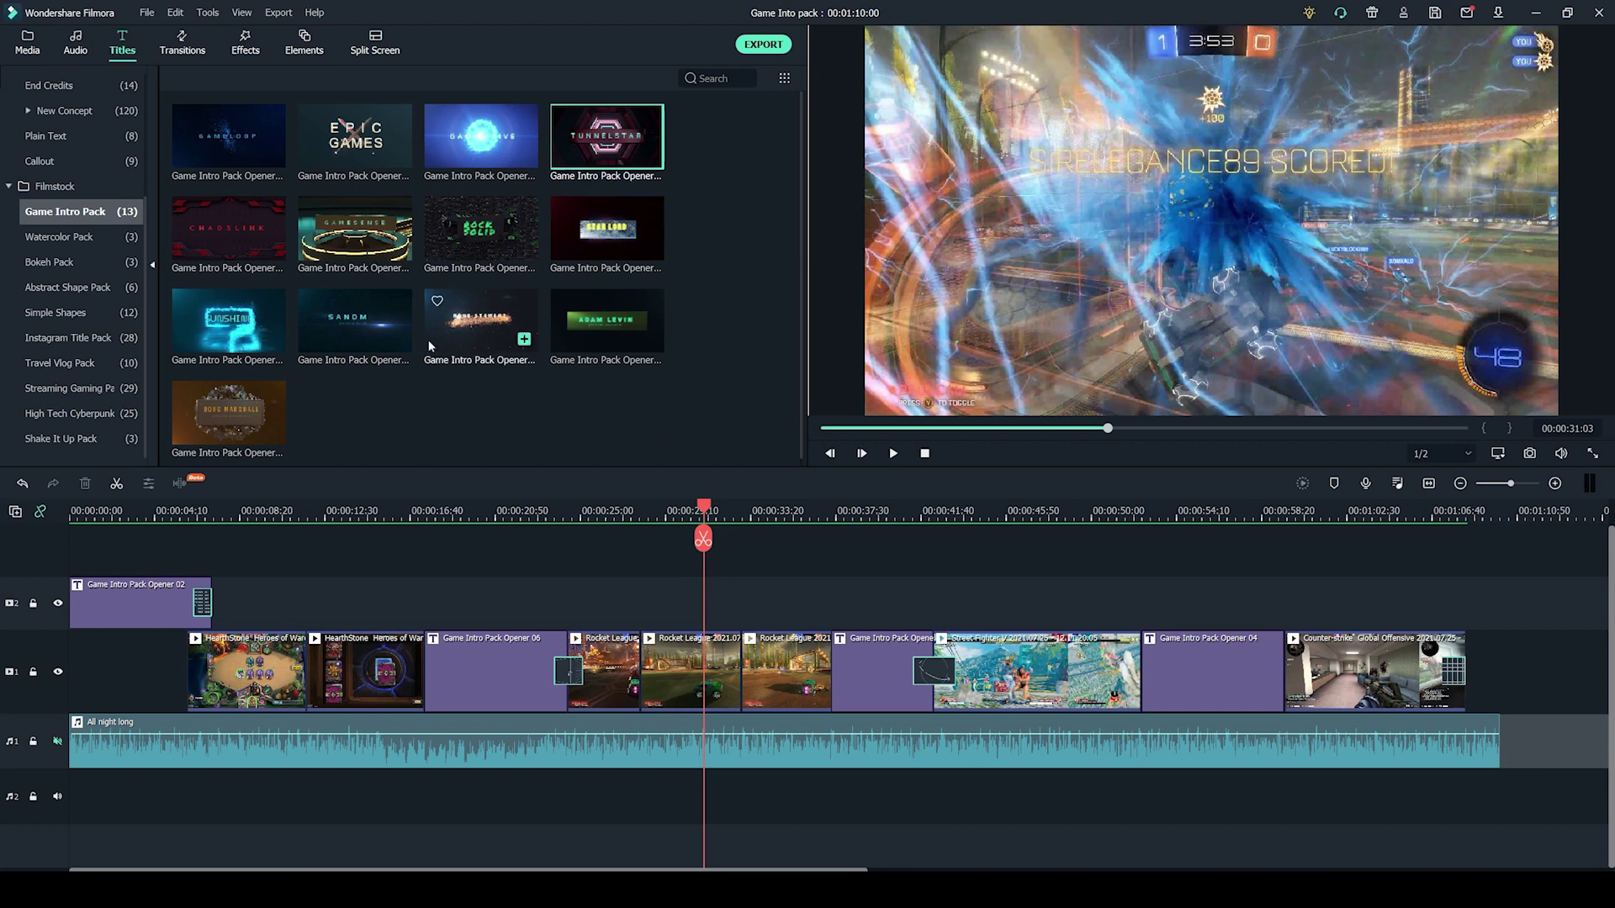
pyautogui.click(354, 261)
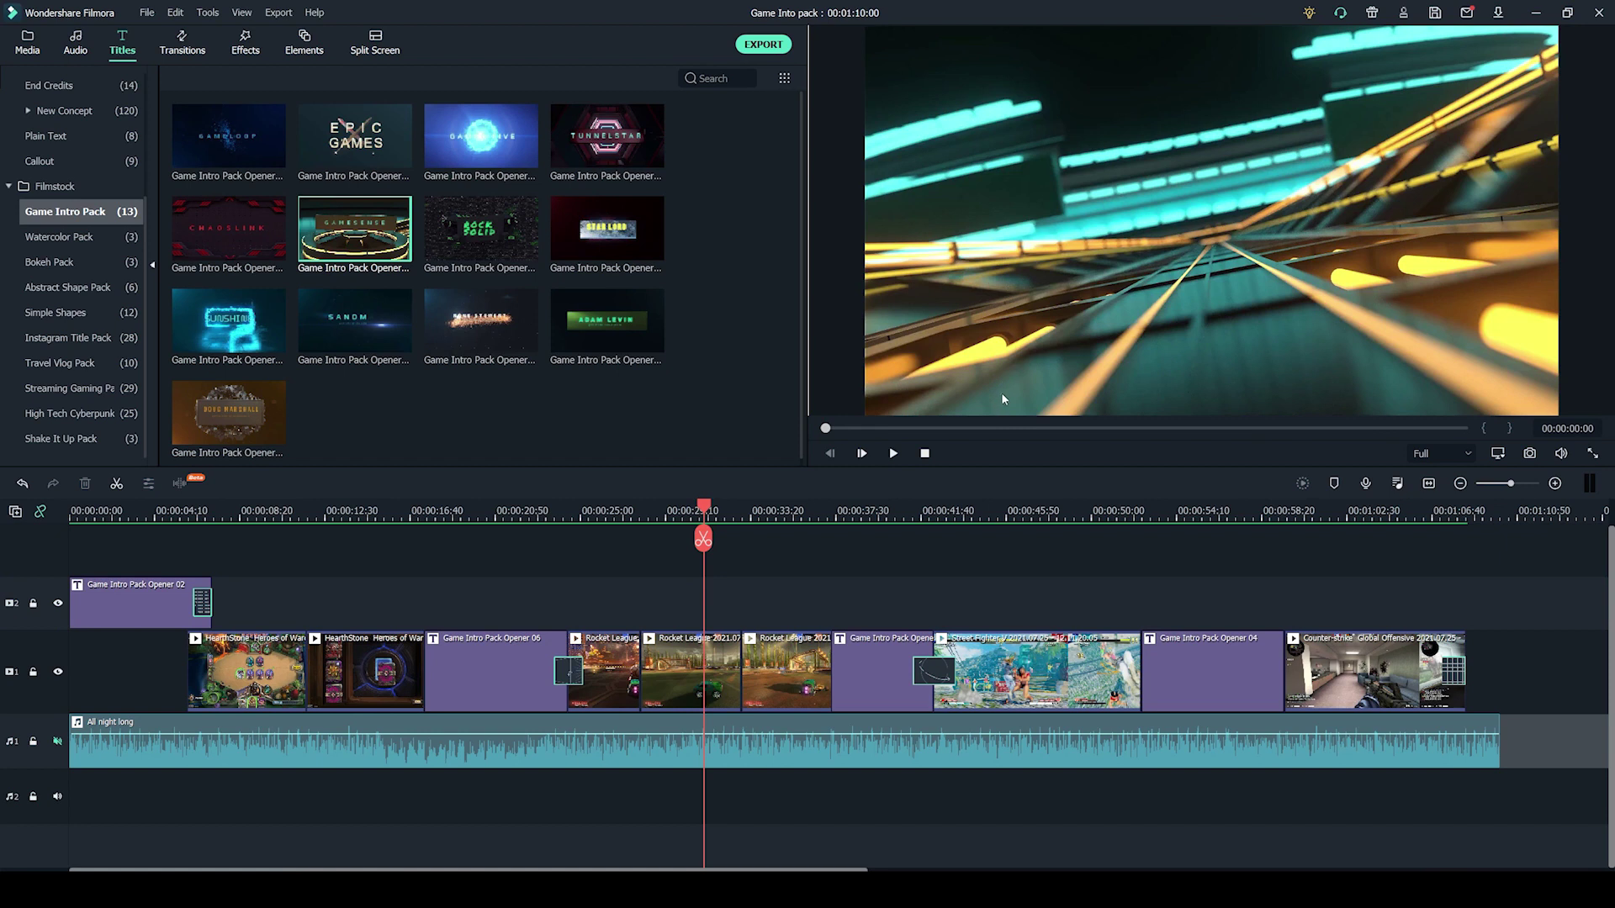
pyautogui.press('Down')
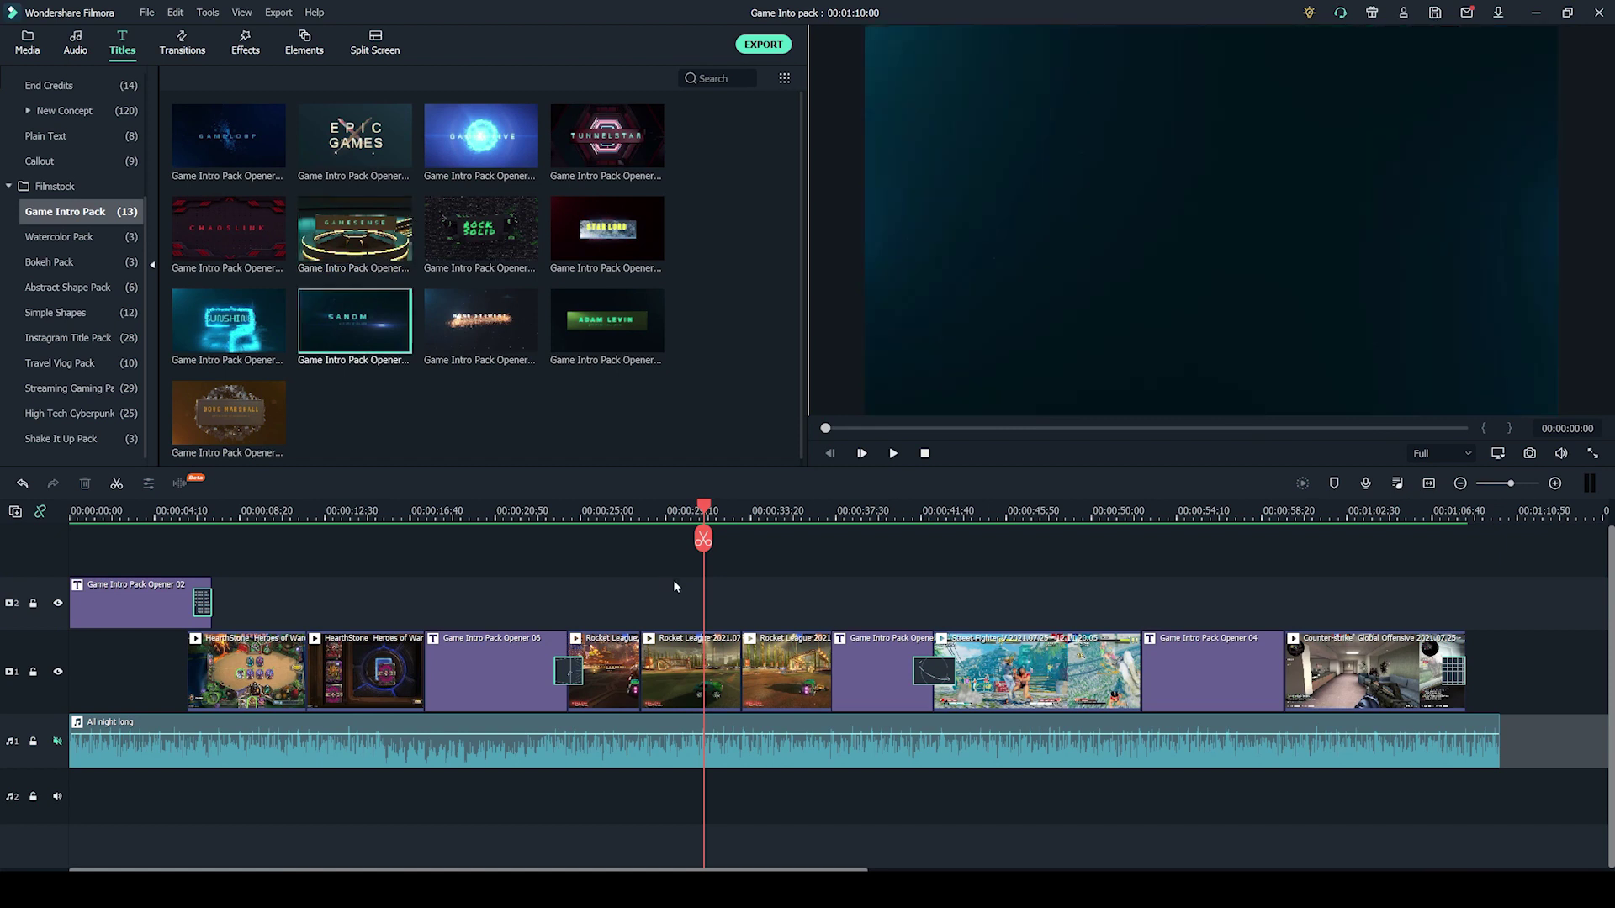
pyautogui.click(609, 599)
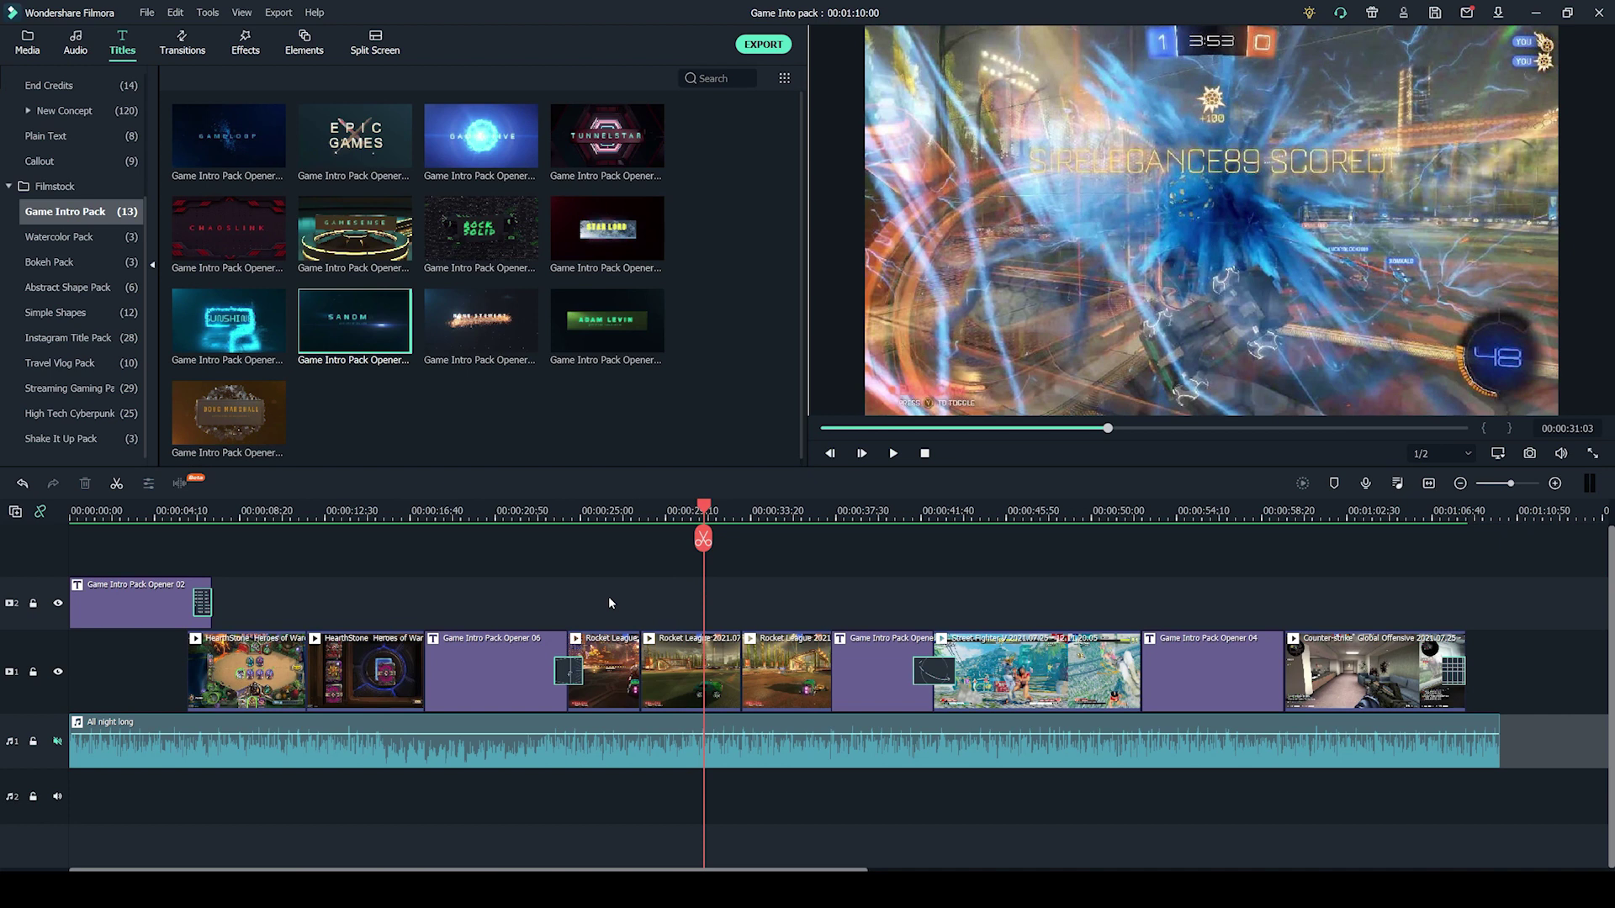
# Swap track 2's opening title for the EPIC GAMES opener (Game Intro Pack Opener 02) at the start
pyautogui.click(135, 605)
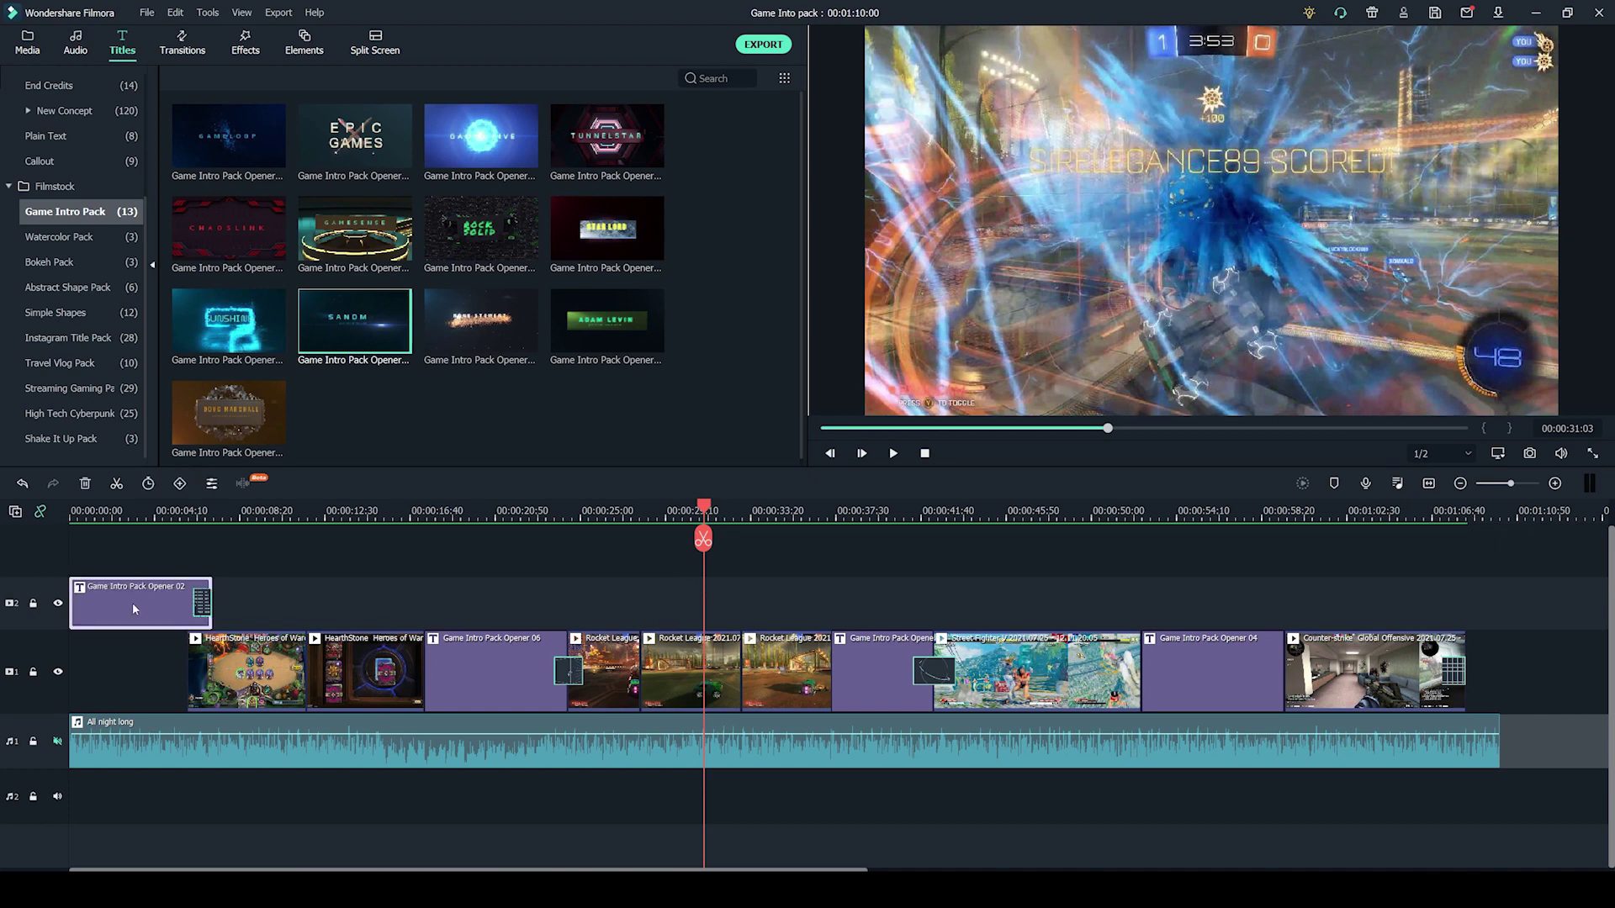
pyautogui.press('Delete')
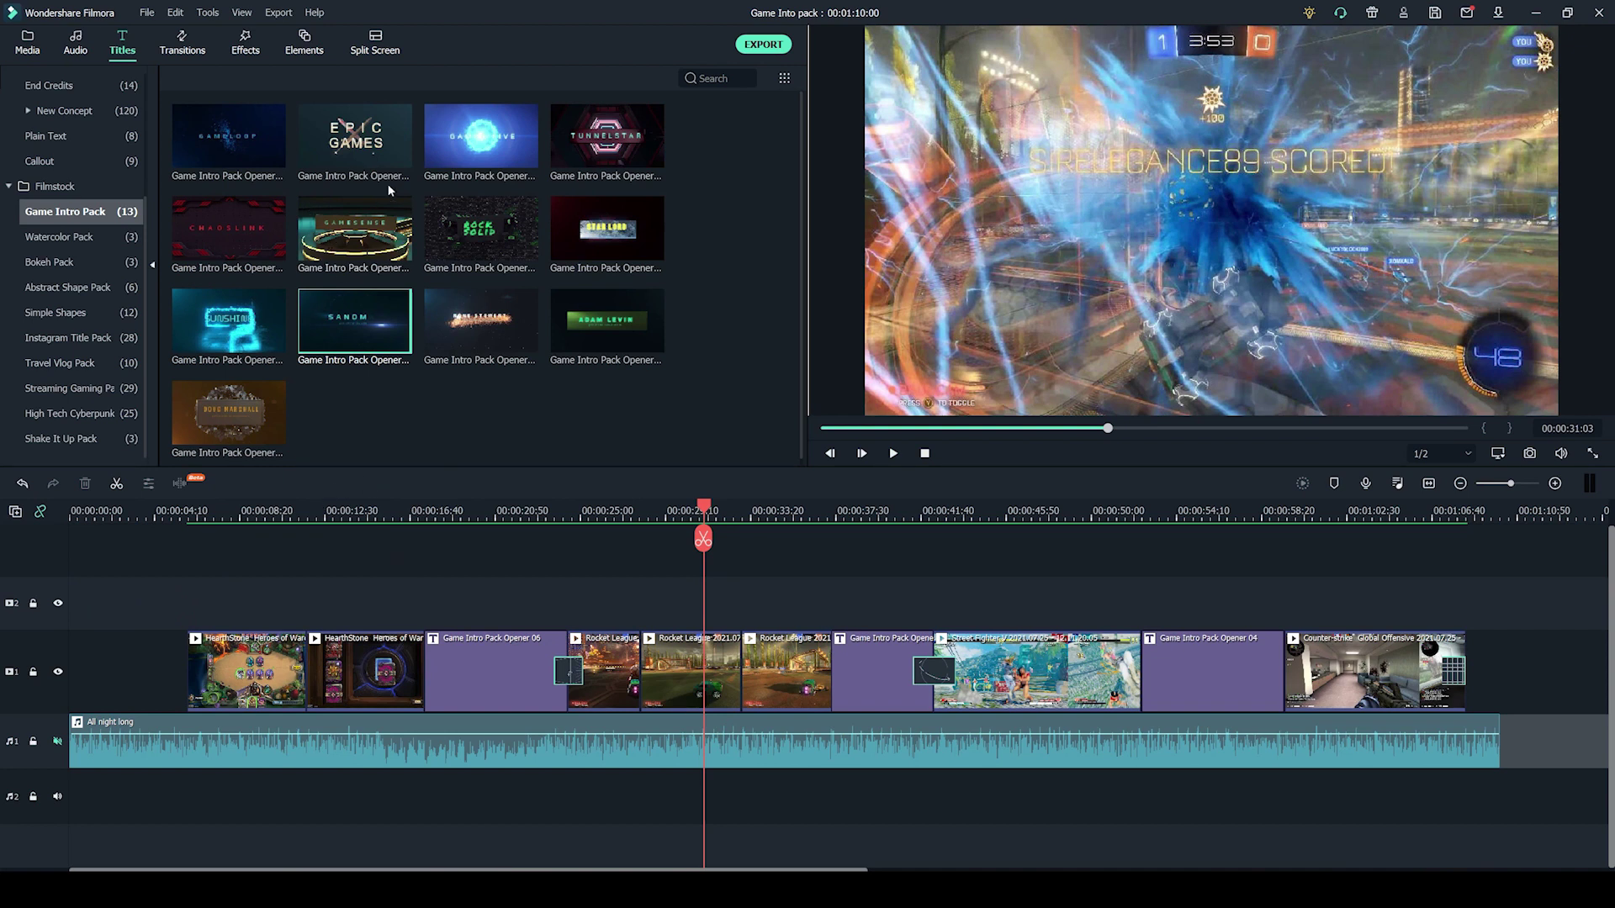
pyautogui.click(375, 132)
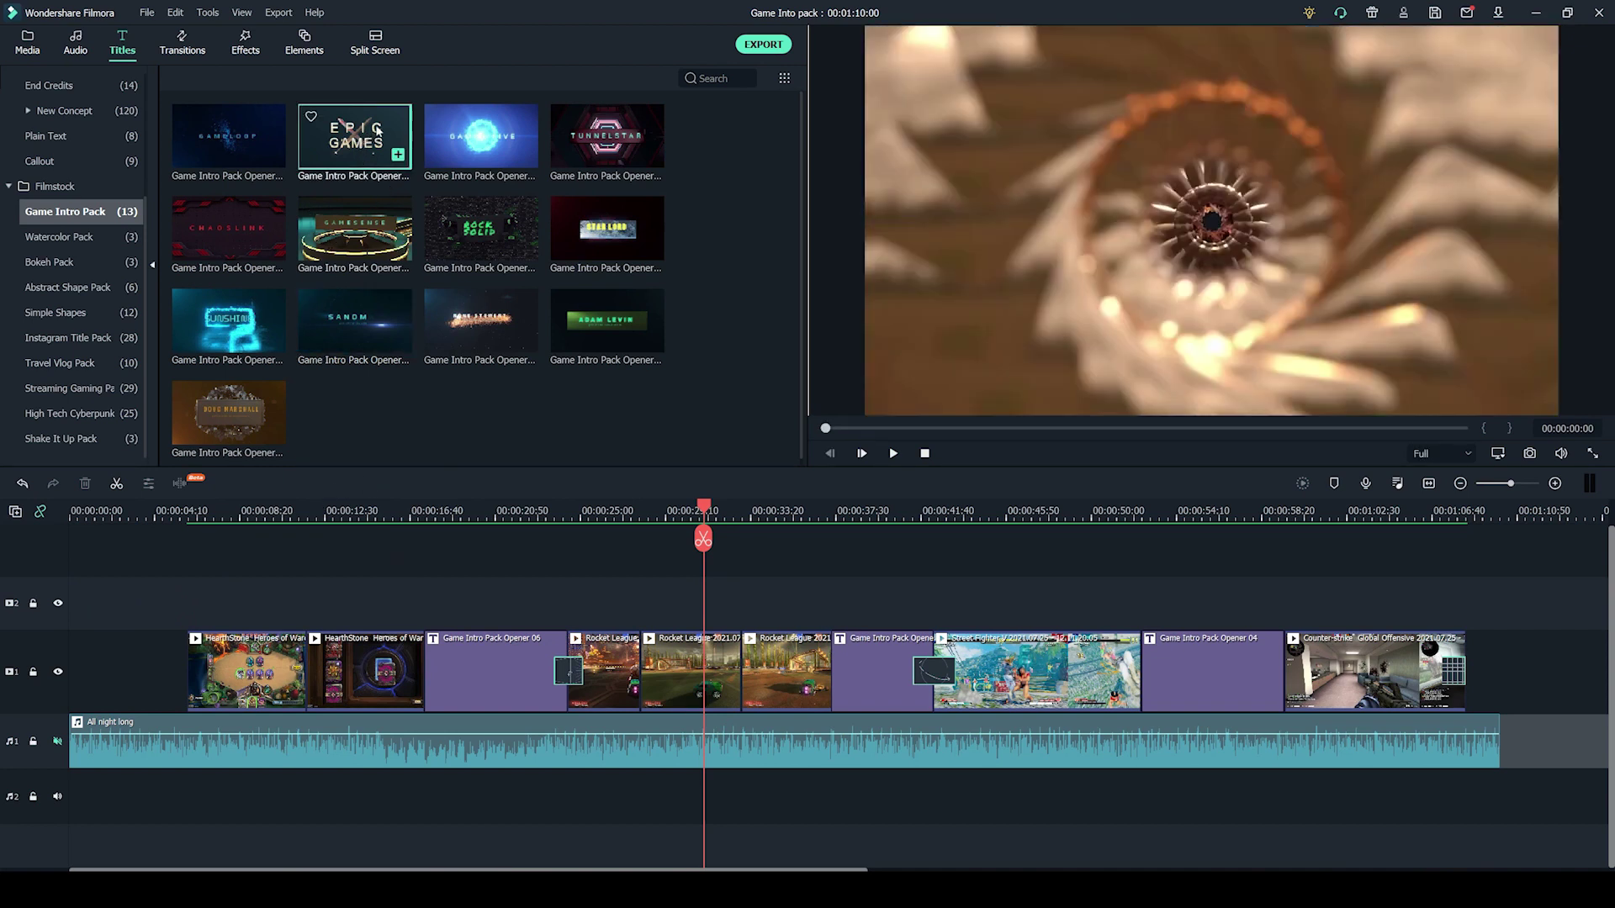
pyautogui.moveTo(376, 130); pyautogui.dragTo(67, 627)
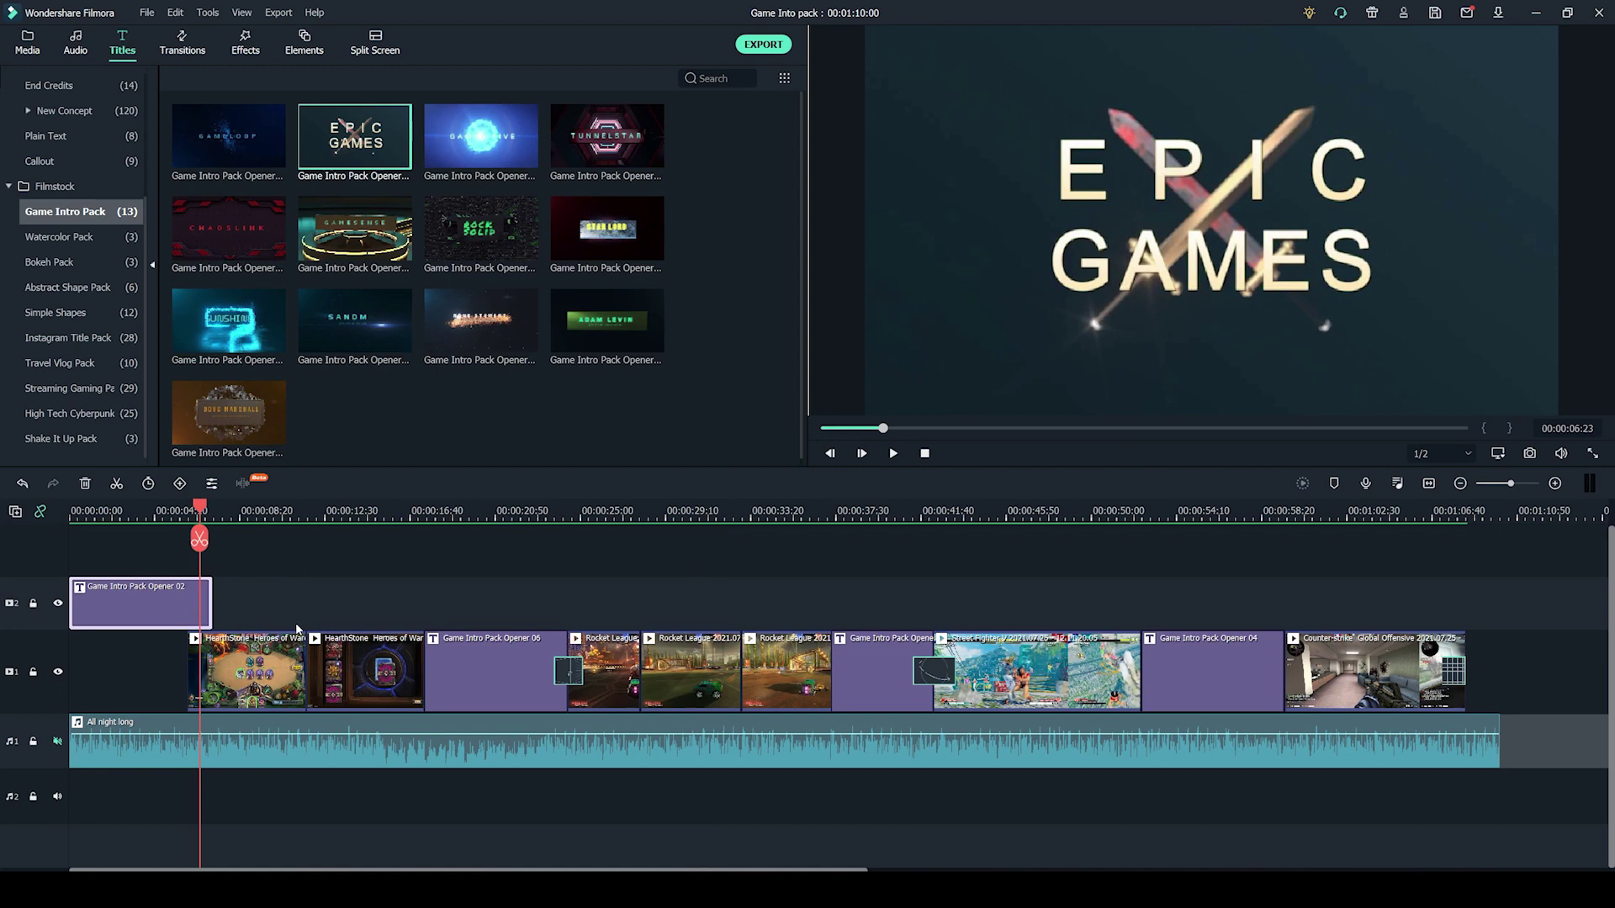
# Change the title text from EPIC GAMES to 'Hearthstone' and centre it over the crossed swords
pyautogui.doubleClick(151, 605)
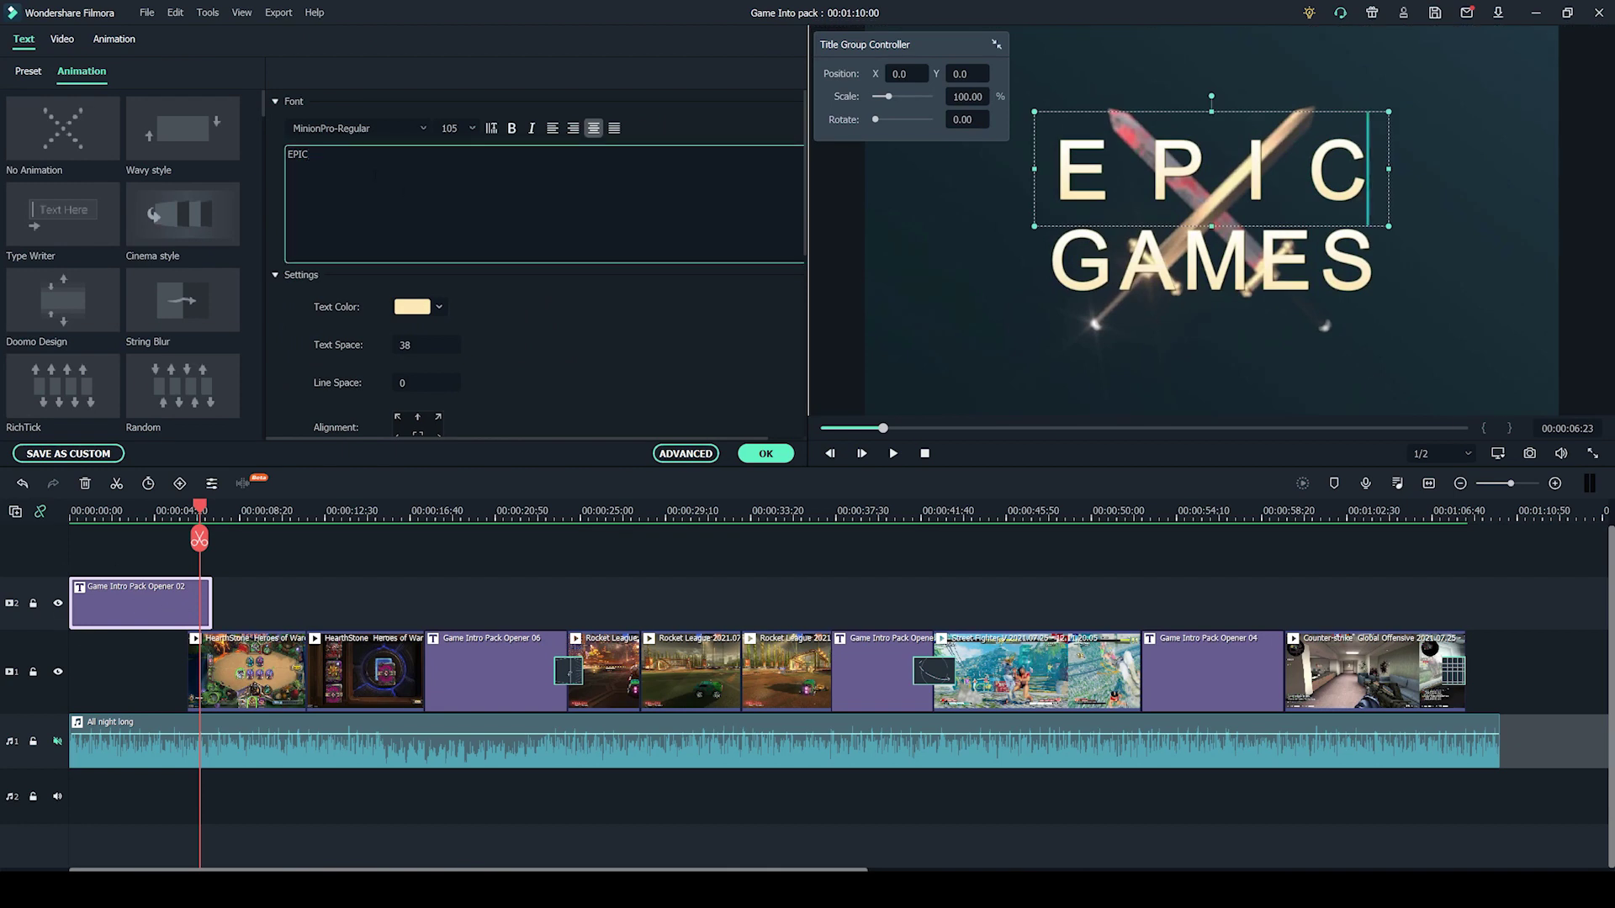
pyautogui.press('BackSpace')
pyautogui.press('BackSpace')
pyautogui.press('BackSpace')
pyautogui.press('BackSpace')
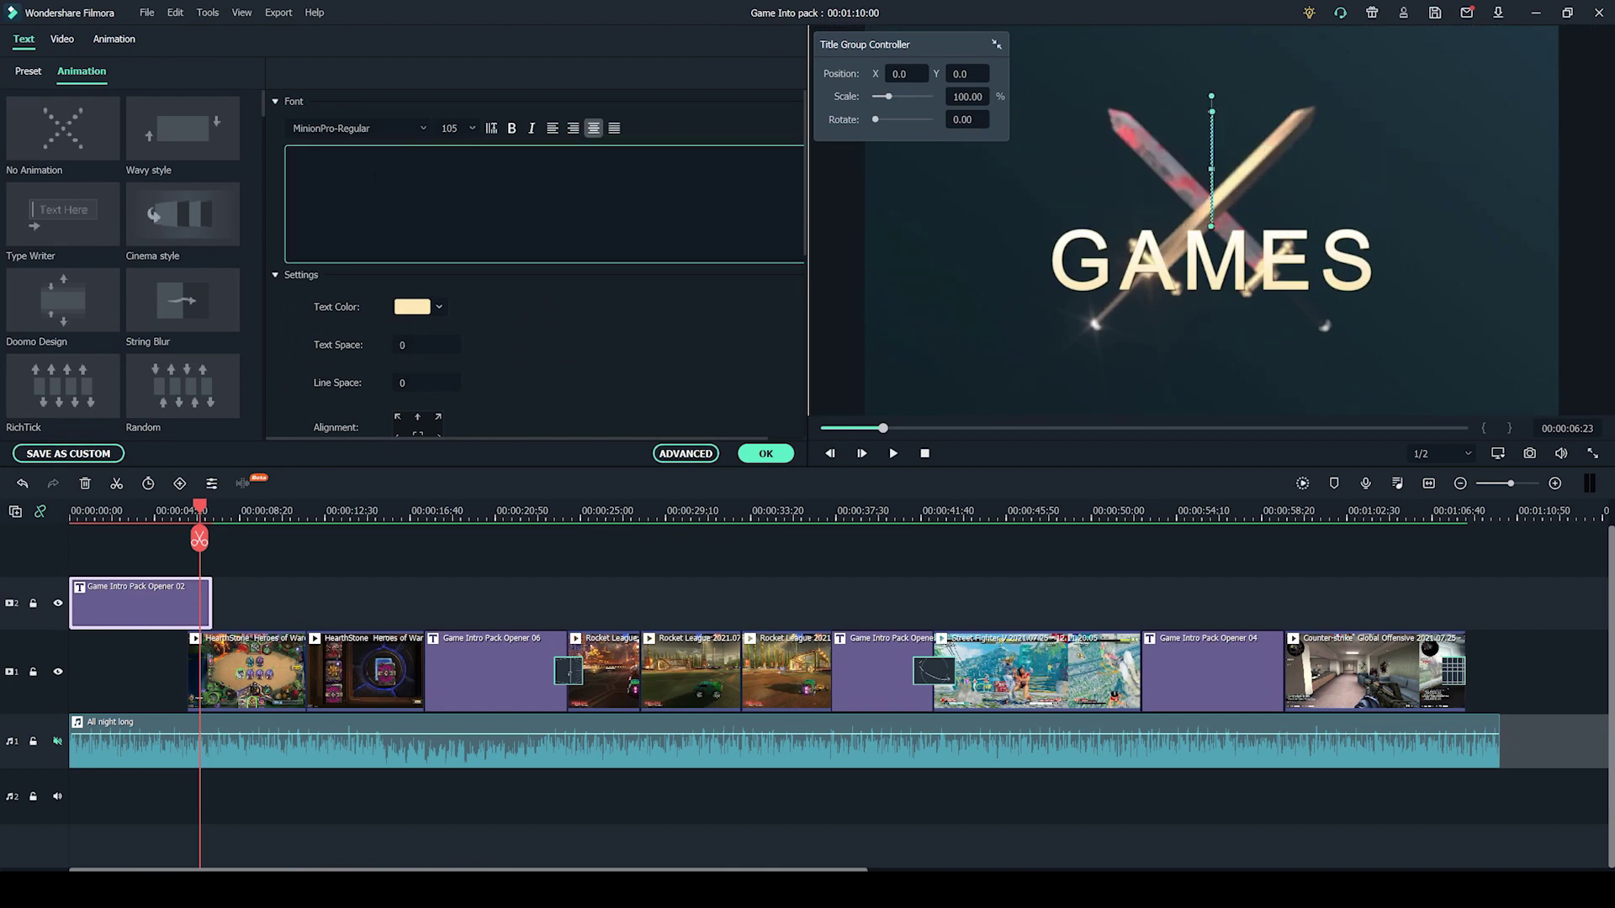
pyautogui.write('Hearthstone')
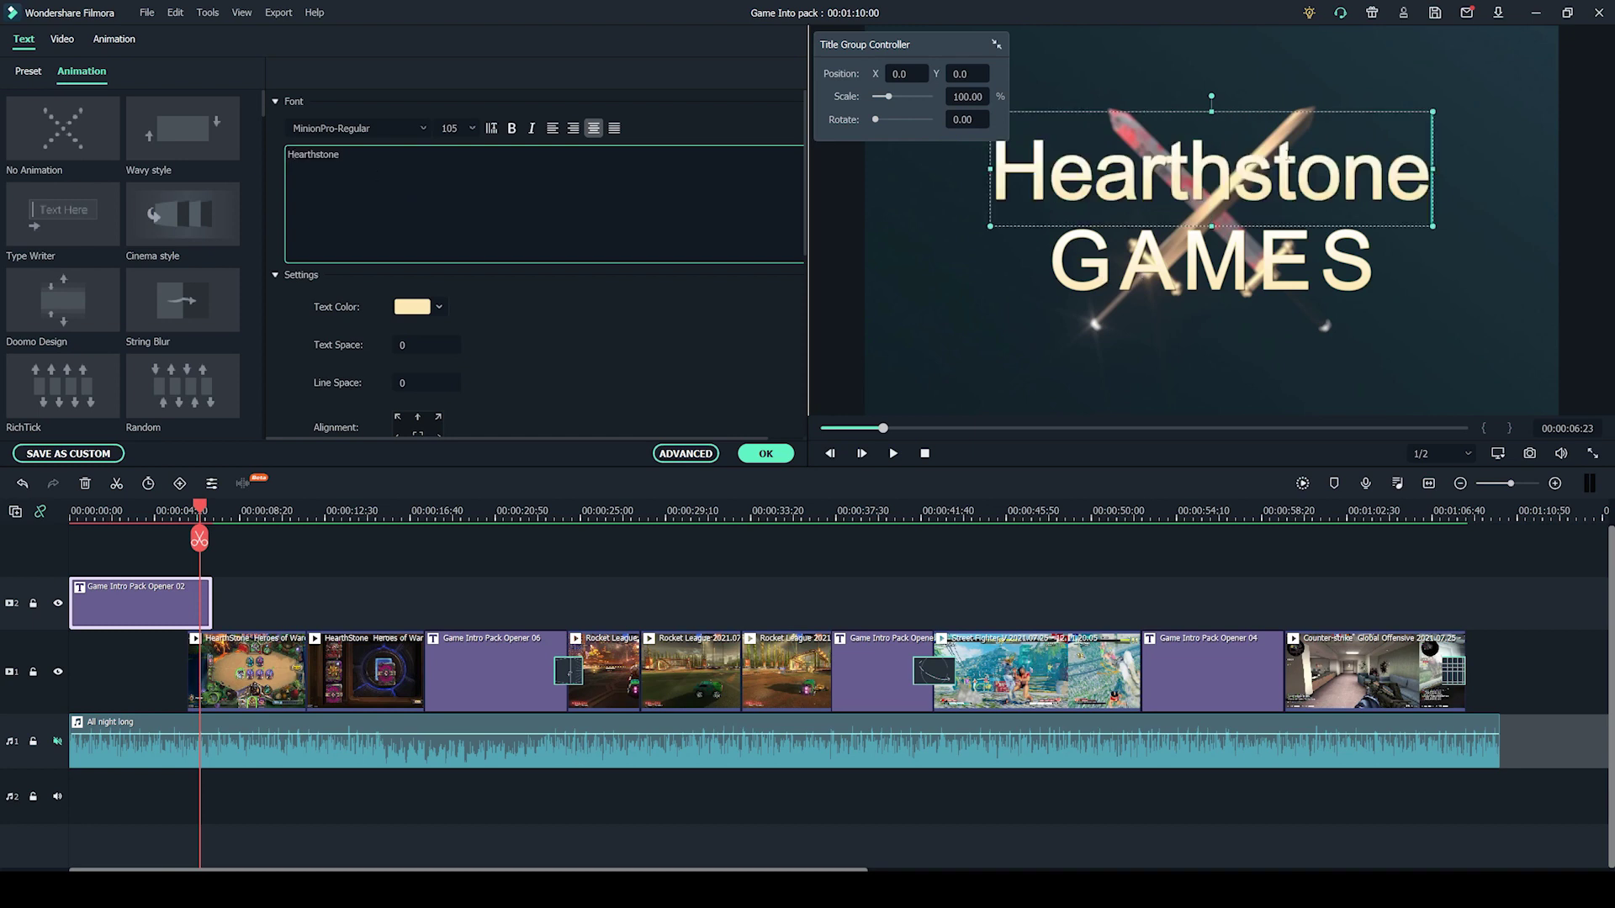
pyautogui.click(1209, 269)
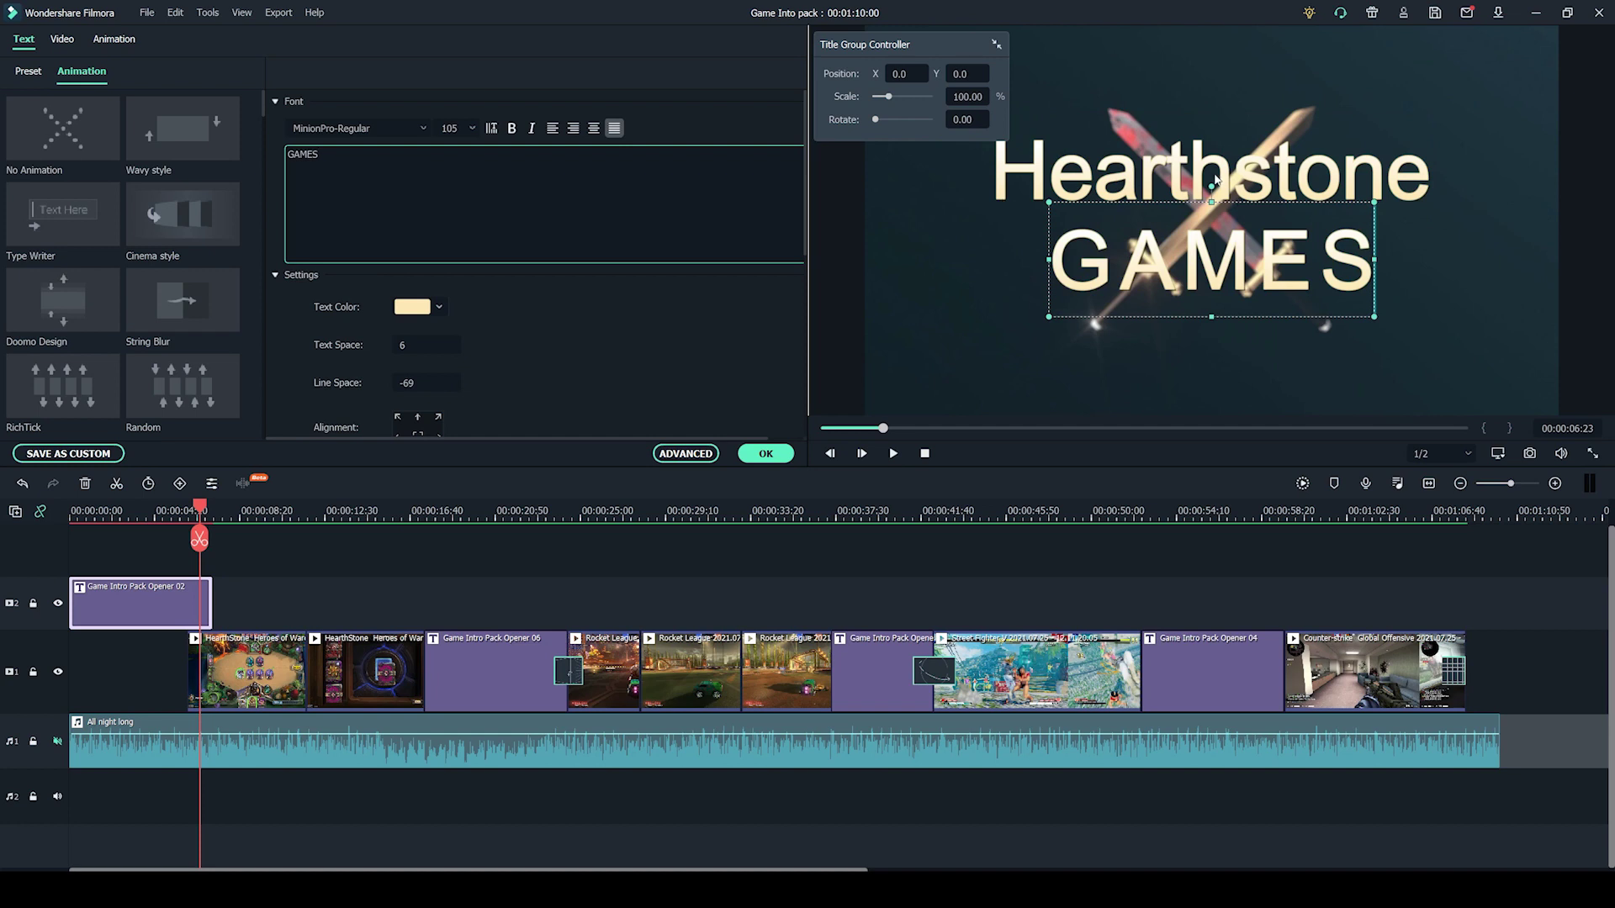
pyautogui.press('BackSpace')
pyautogui.press('BackSpace')
pyautogui.press('BackSpace')
pyautogui.press('BackSpace')
pyautogui.press('BackSpace')
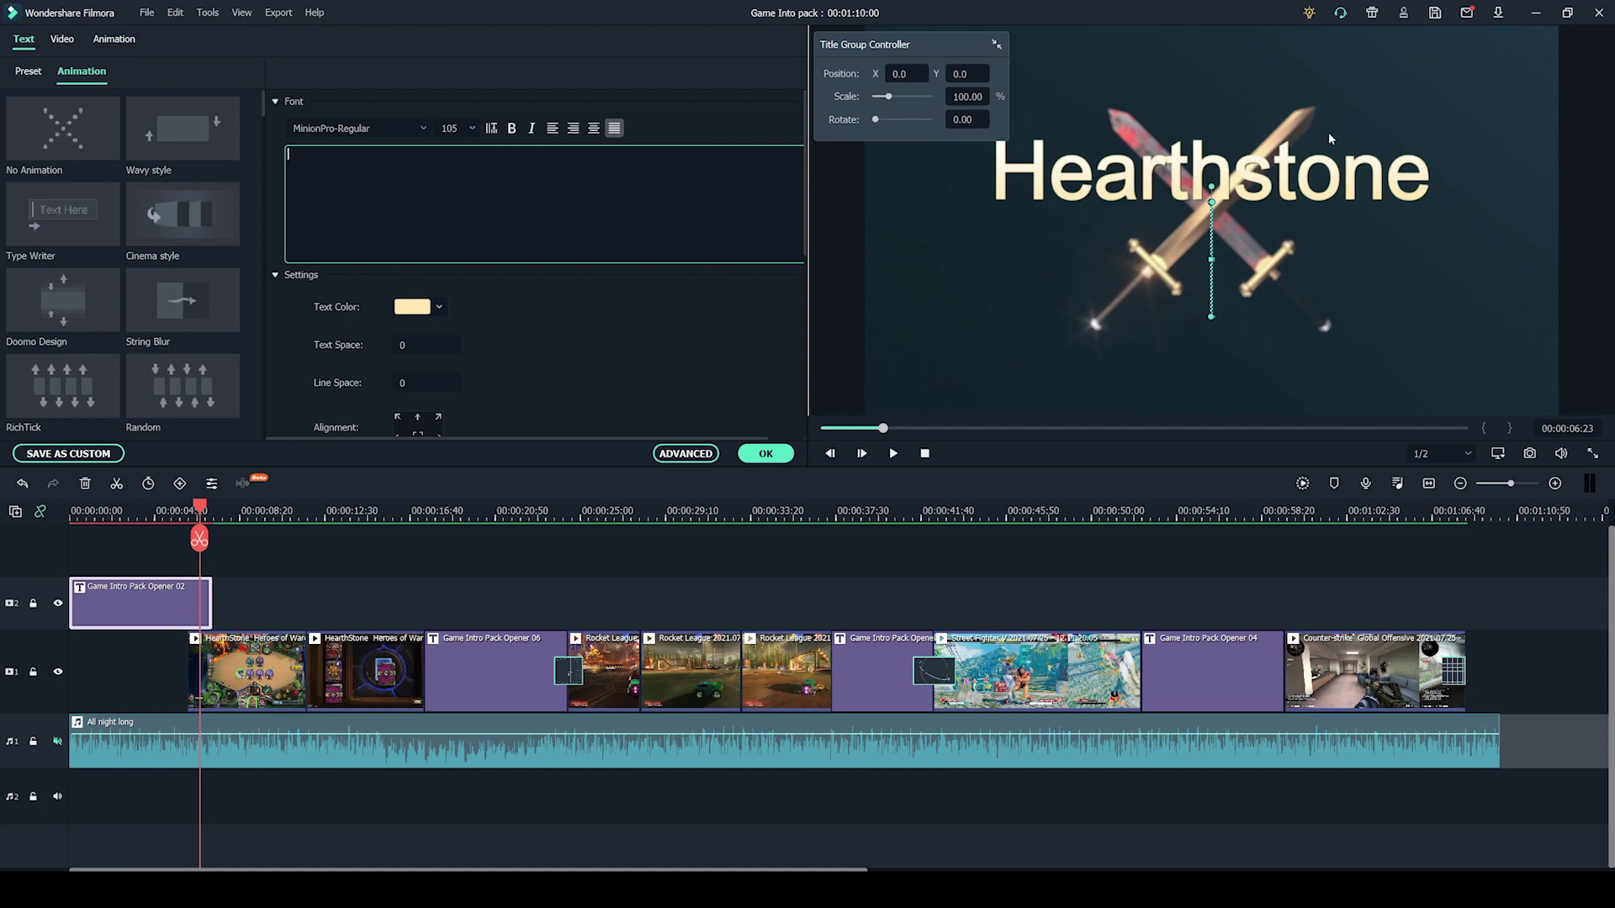
pyautogui.click(1284, 159)
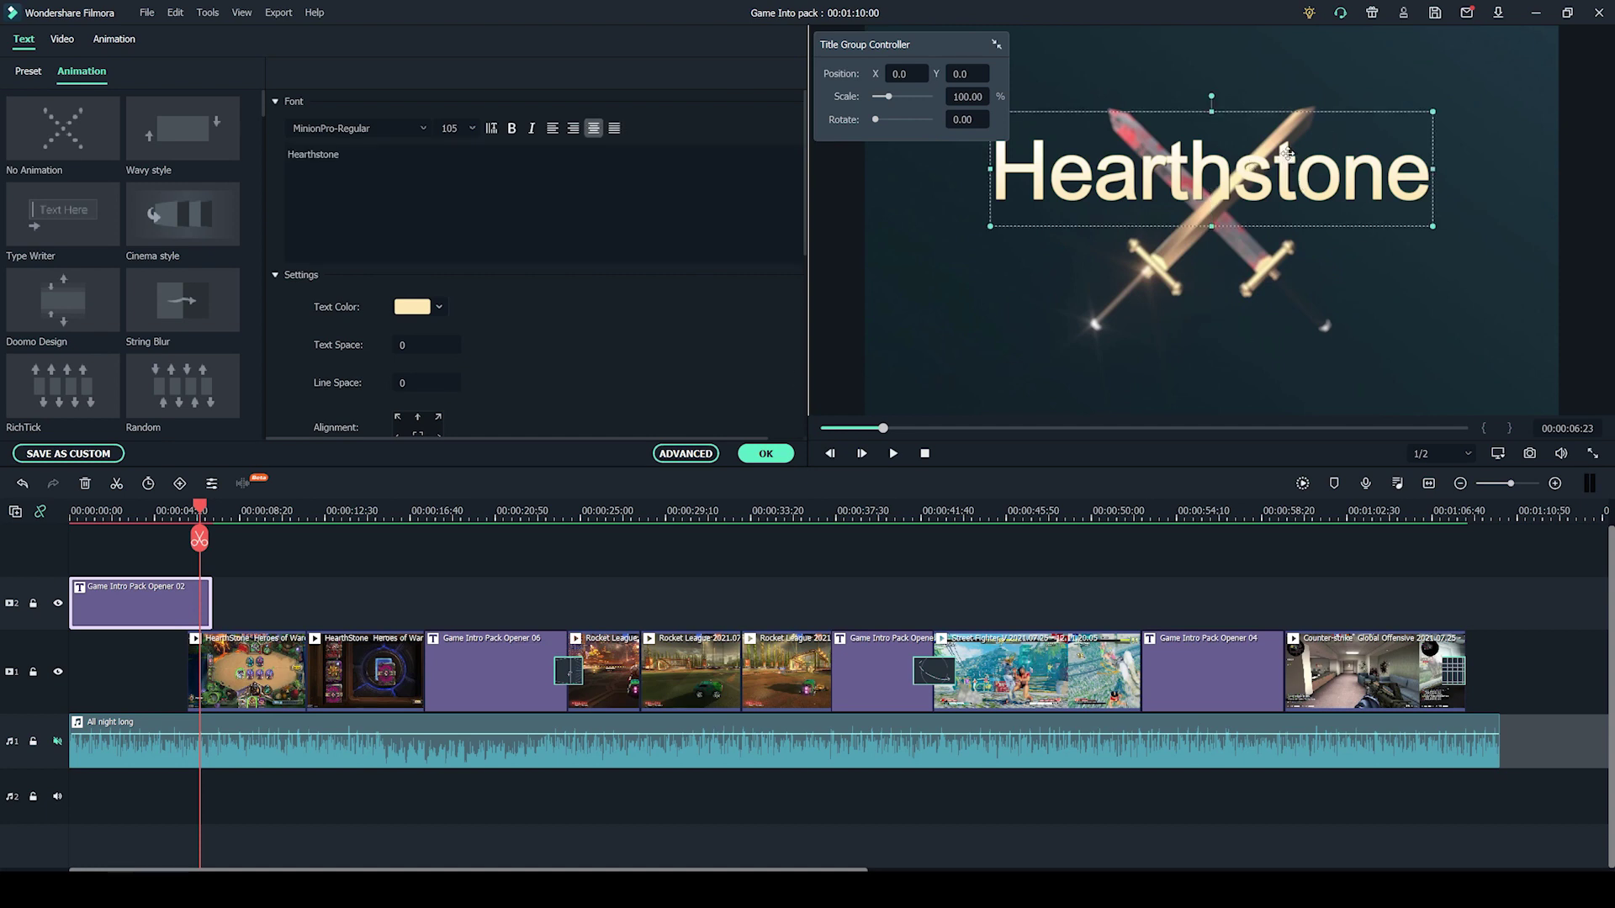
pyautogui.moveTo(1284, 160); pyautogui.dragTo(1283, 195)
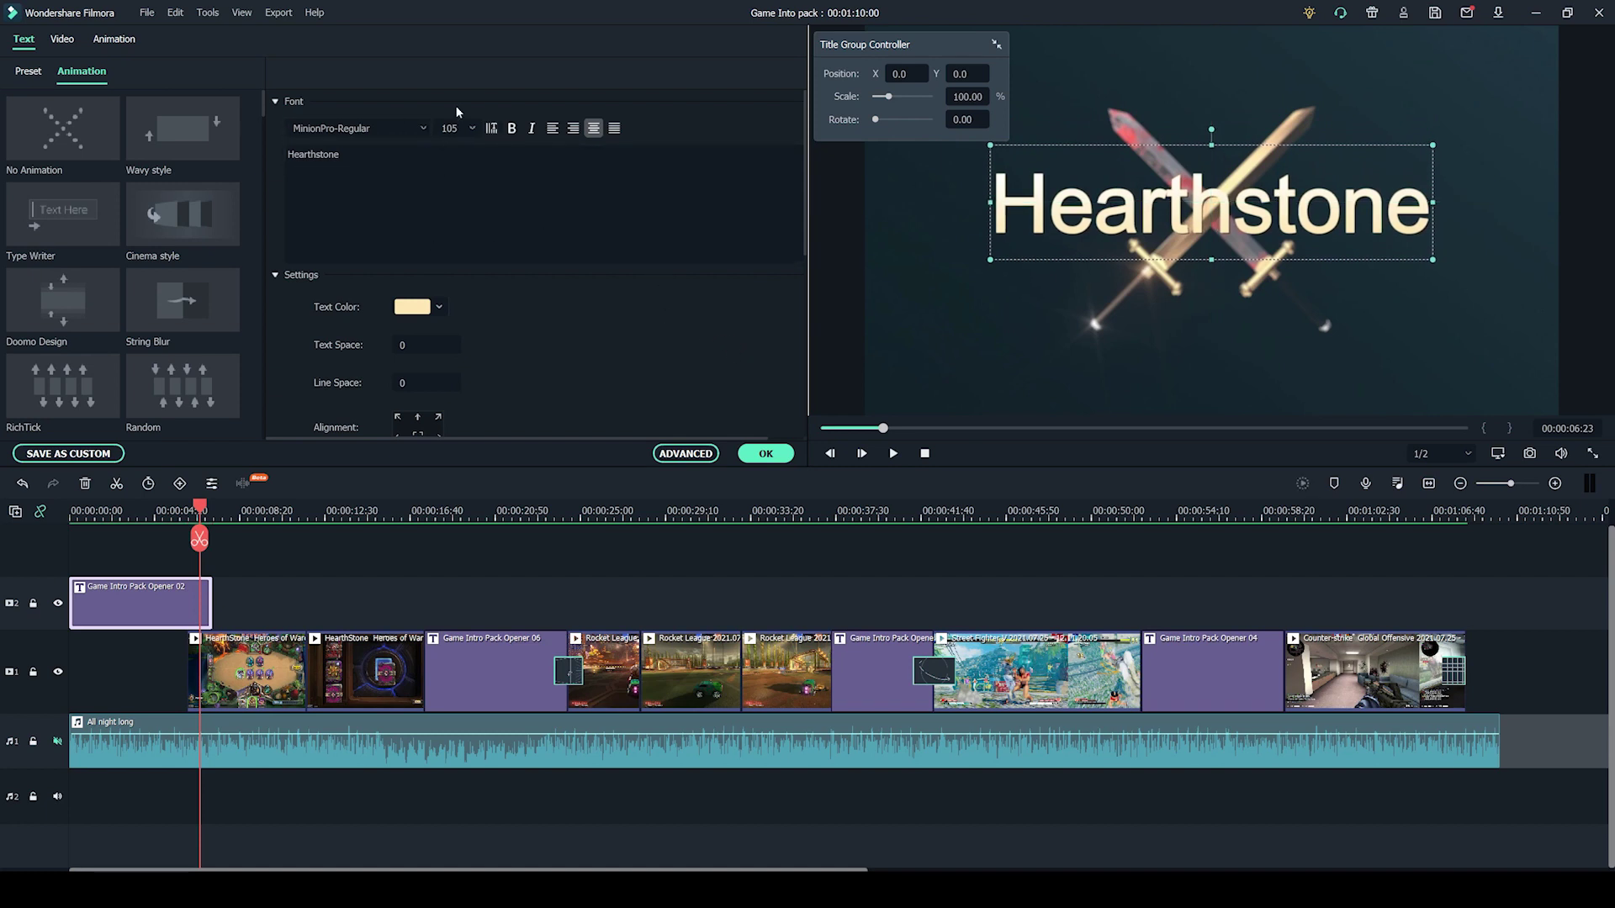
pyautogui.scroll(-1, 510, 326)
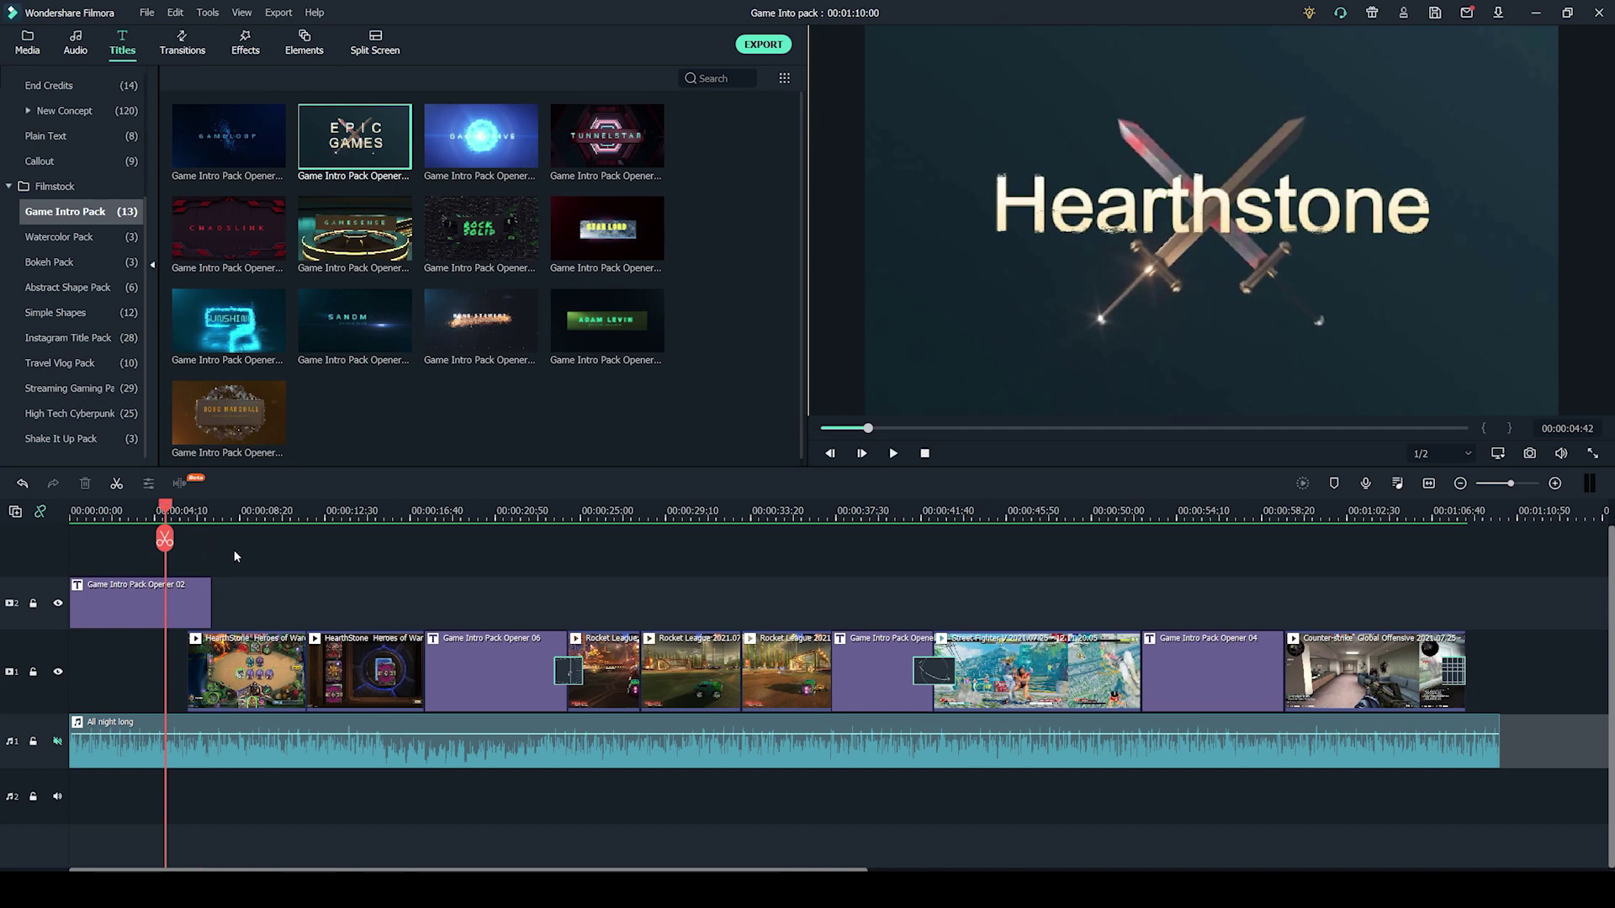
# Preview the Hearthstone title, then drop a Dissolve transition onto the end of its track 2 clip
pyautogui.press('space')
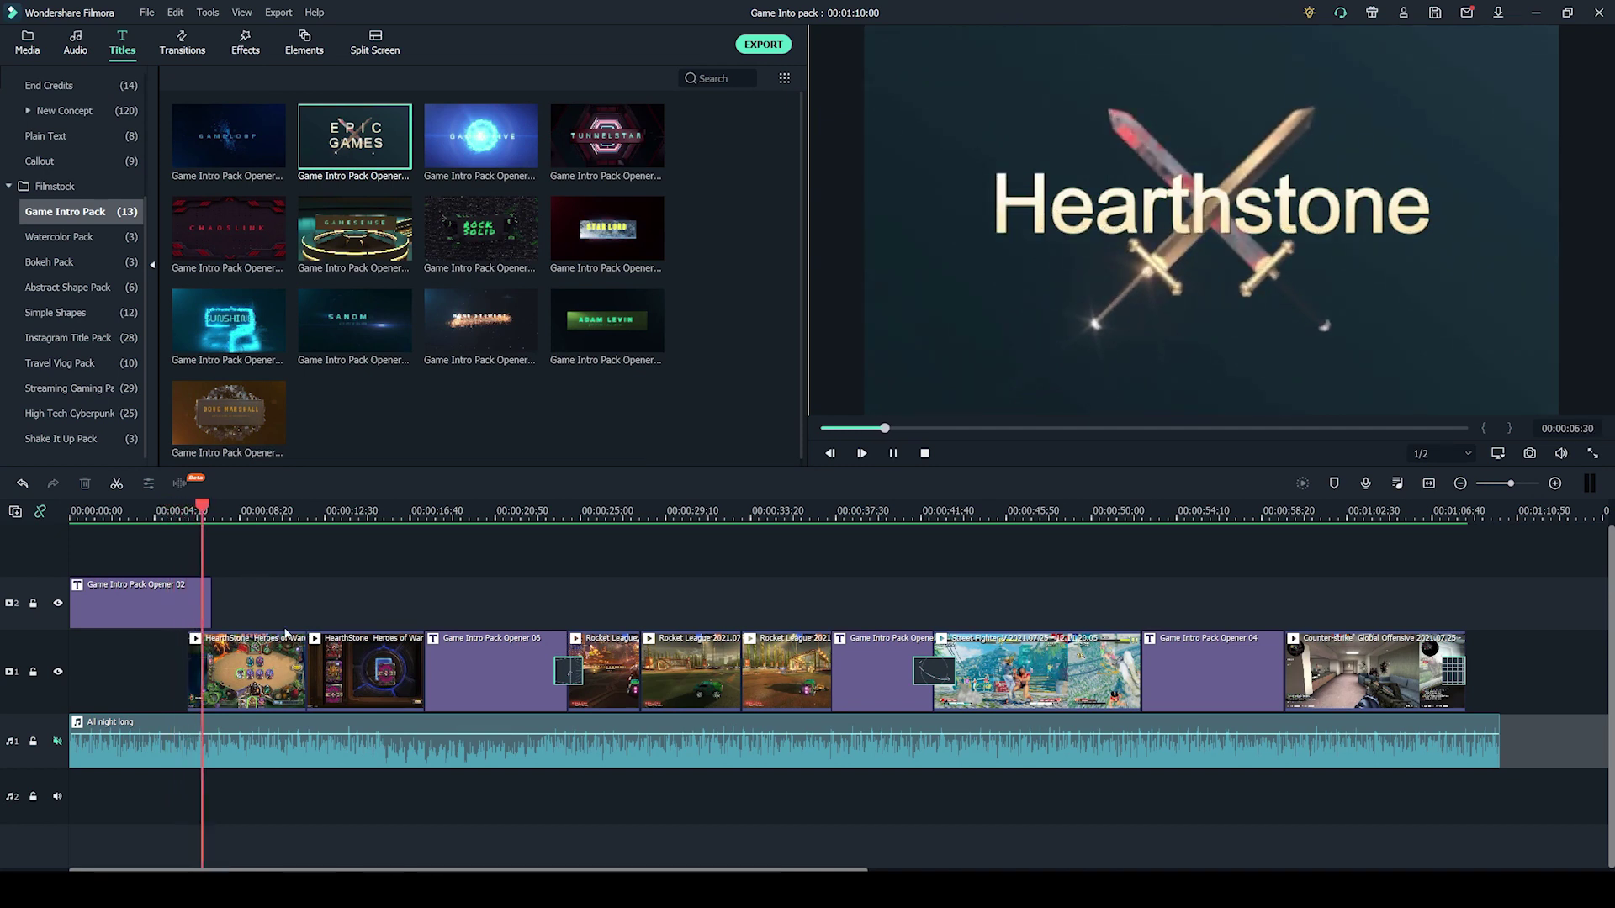
pyautogui.click(182, 42)
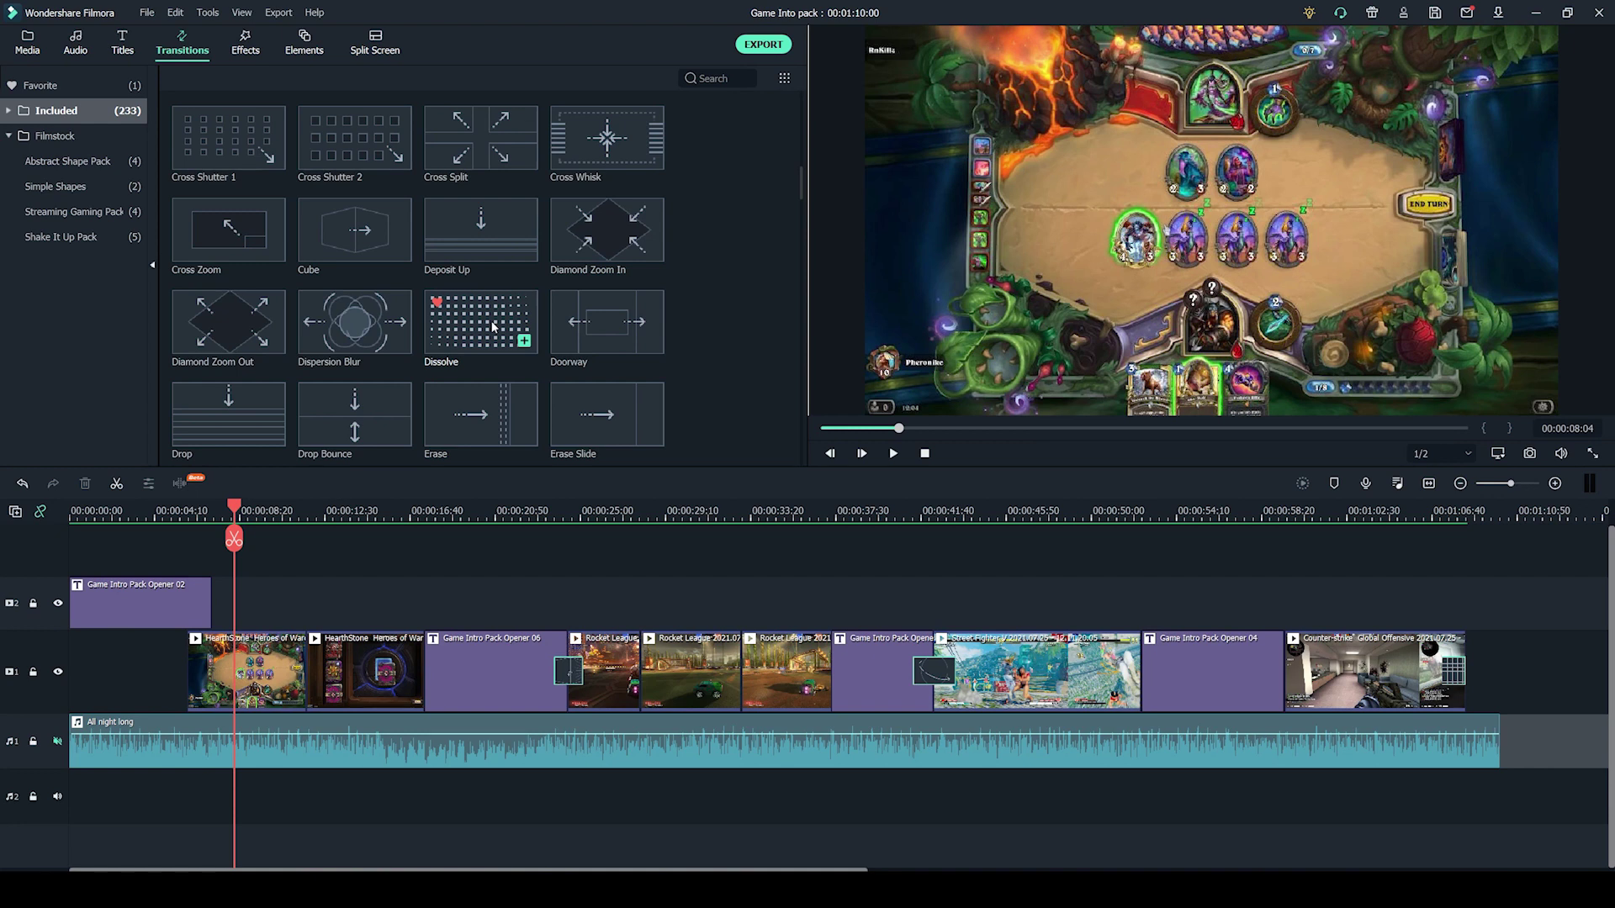
pyautogui.moveTo(493, 326); pyautogui.dragTo(202, 599)
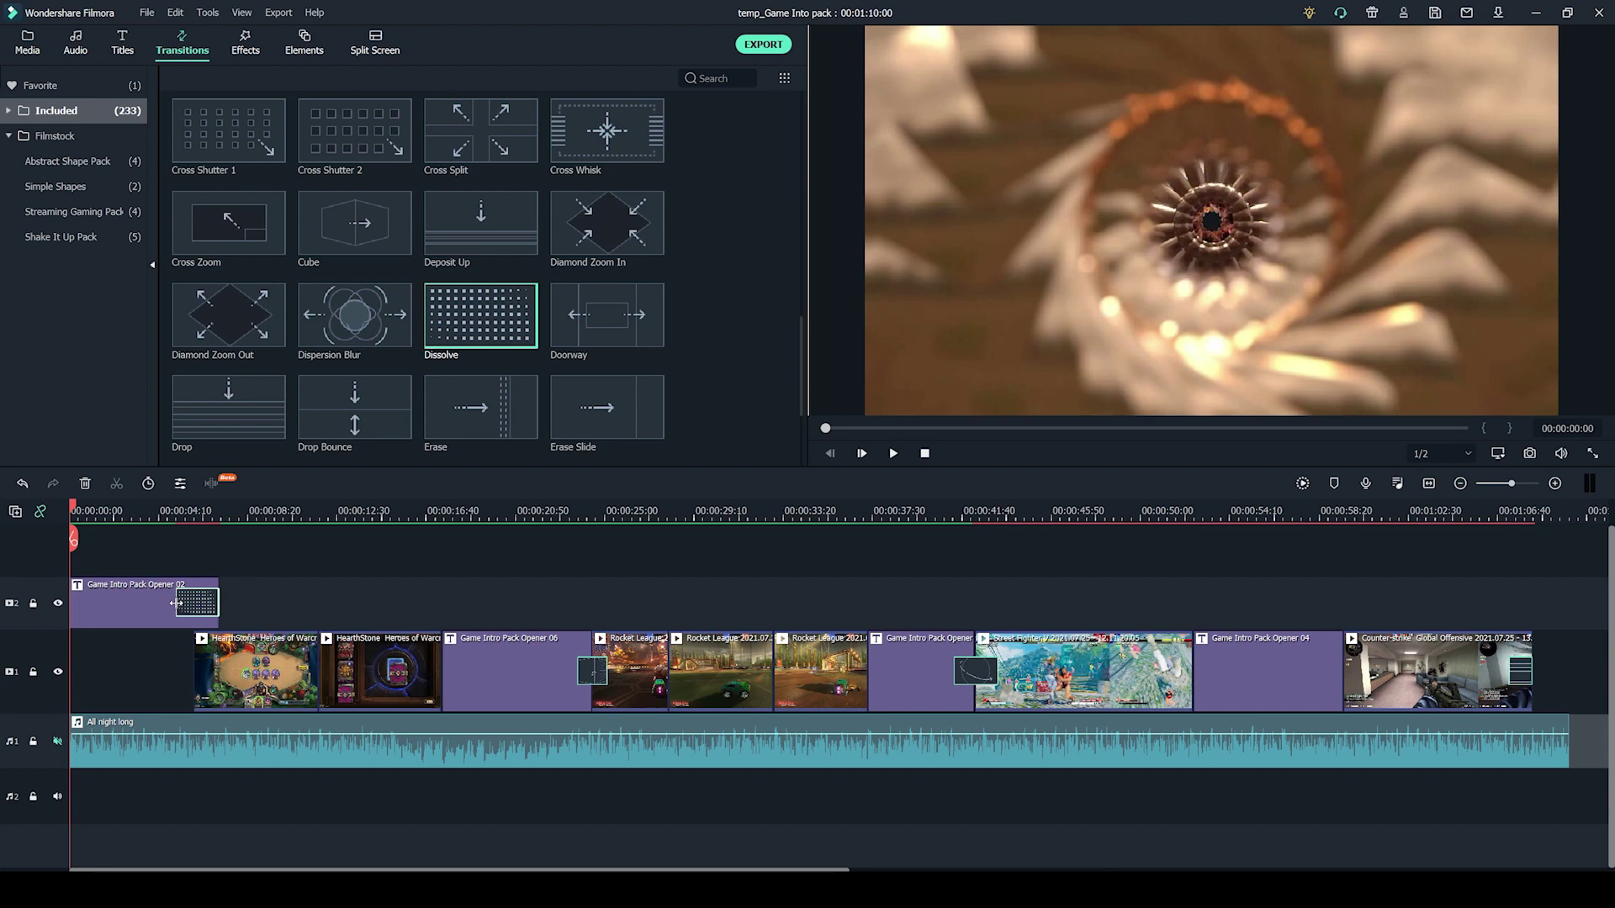
# Trim the Dissolve transition shorter, then preview Deposit Up and expand the Included transitions category
pyautogui.moveTo(176, 603)
pyautogui.mouseDown()
pyautogui.moveTo(138, 604)
pyautogui.moveTo(191, 609)
pyautogui.mouseUp()
pyautogui.click(175, 553)
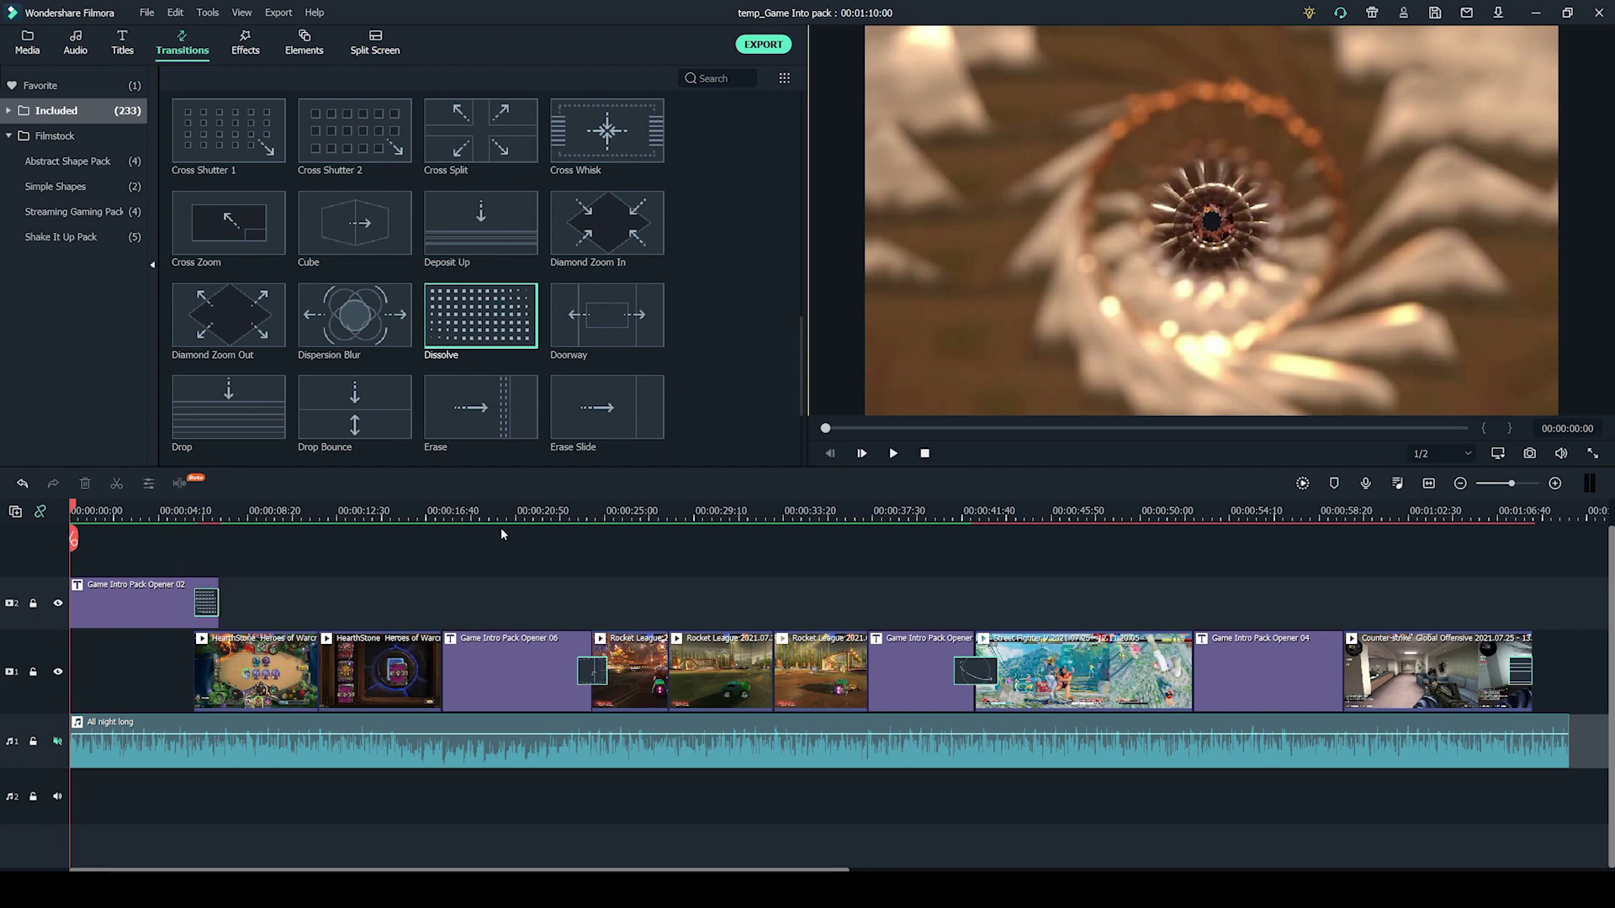
pyautogui.click(479, 226)
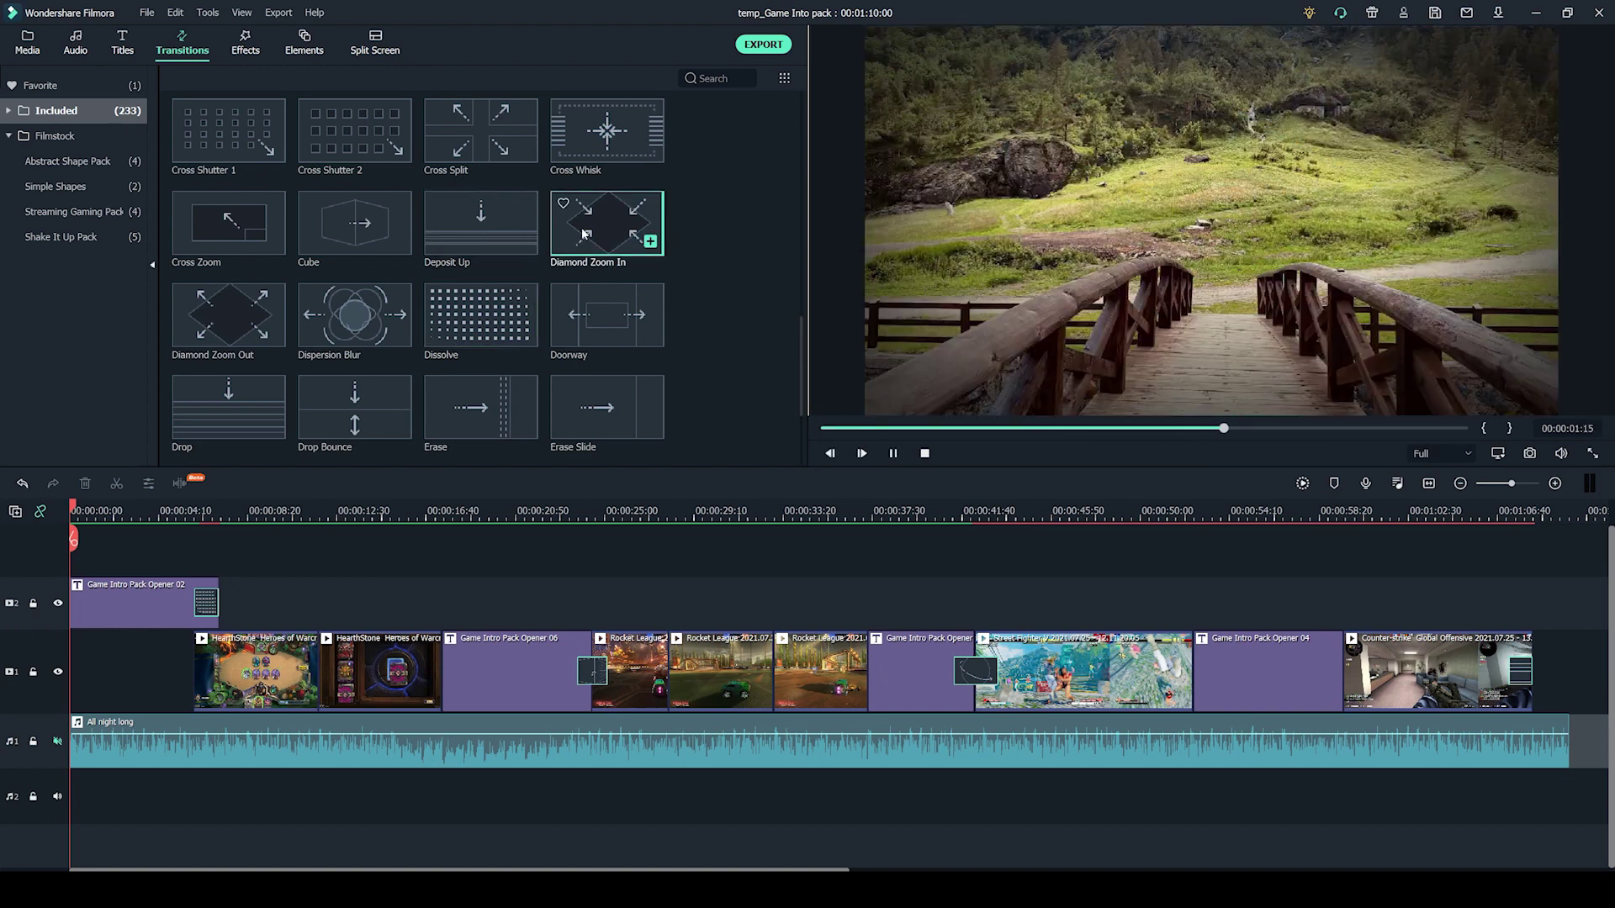
pyautogui.click(8, 111)
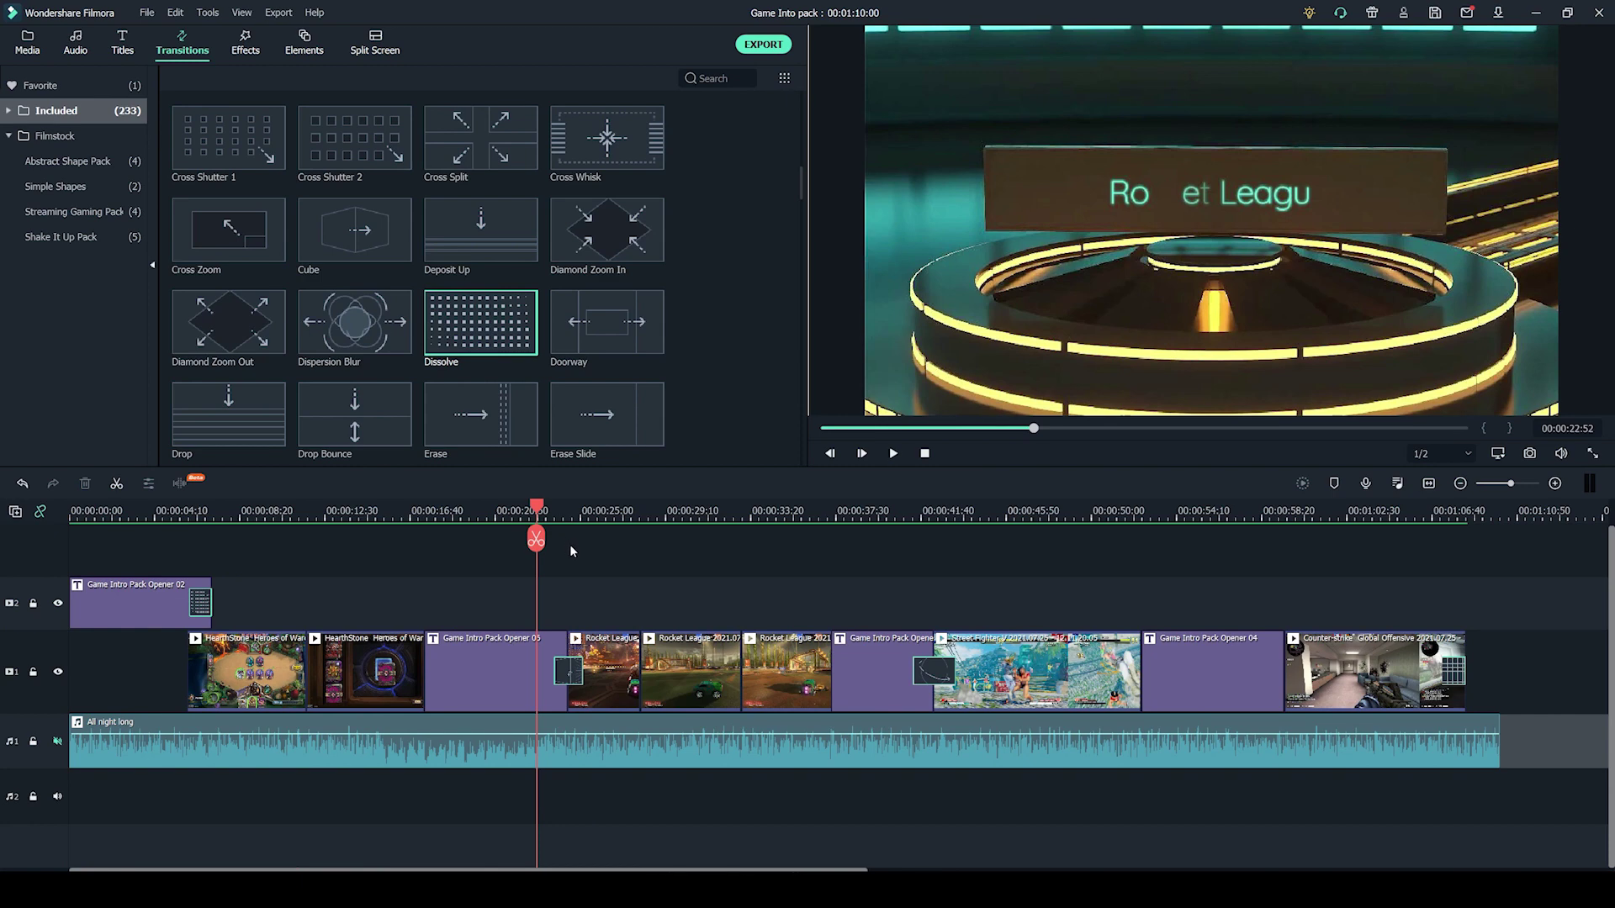
pyautogui.press('space')
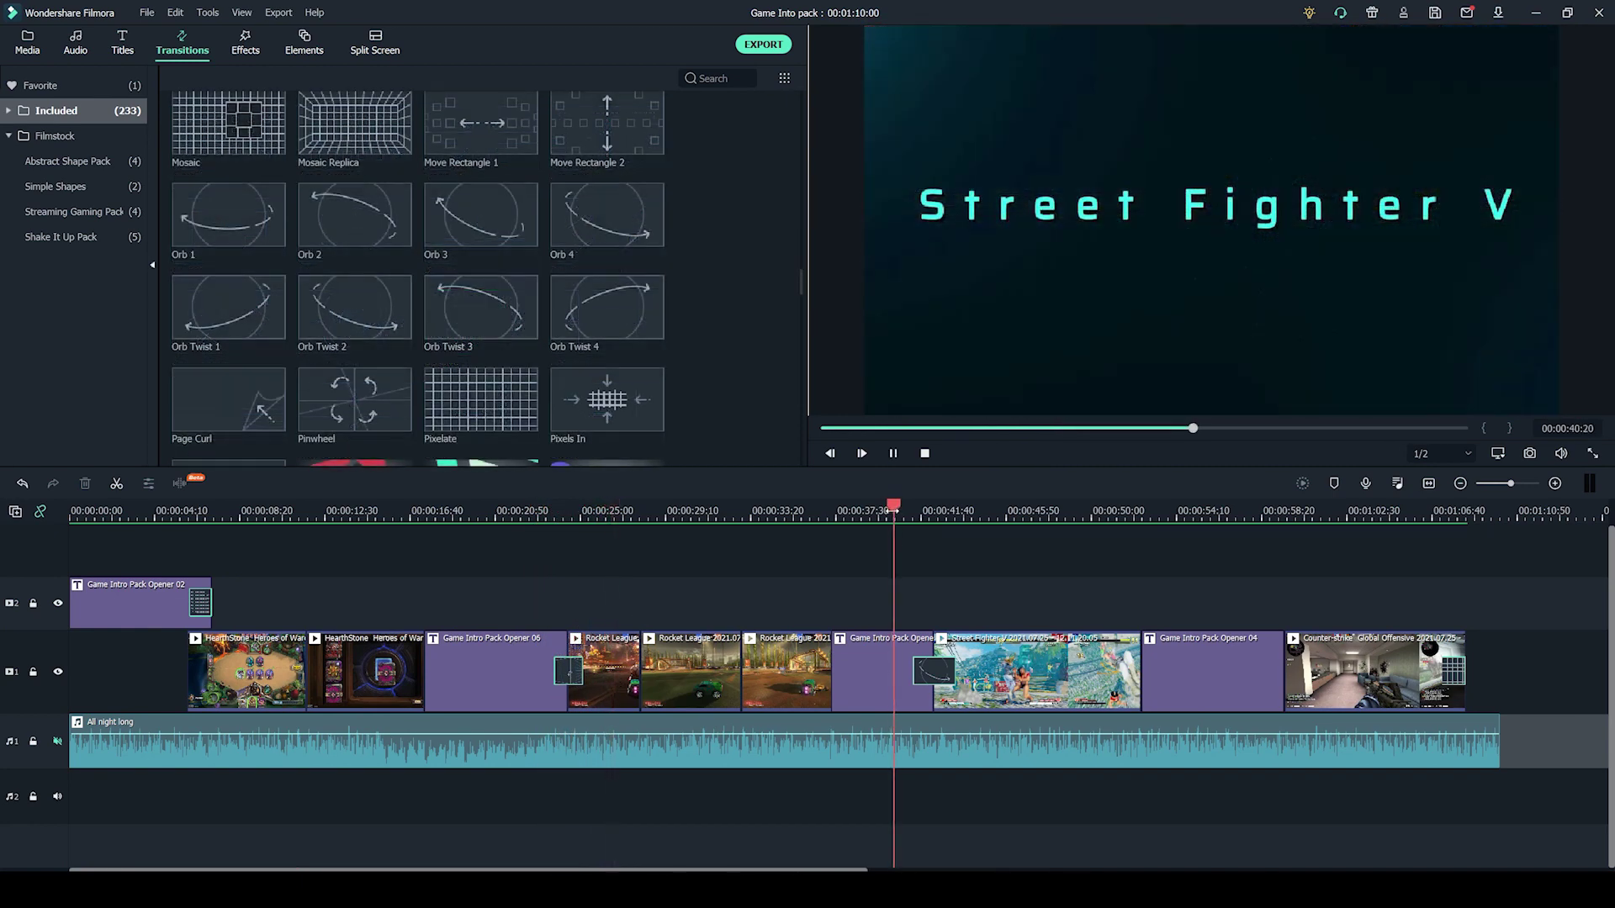
pyautogui.click(1413, 513)
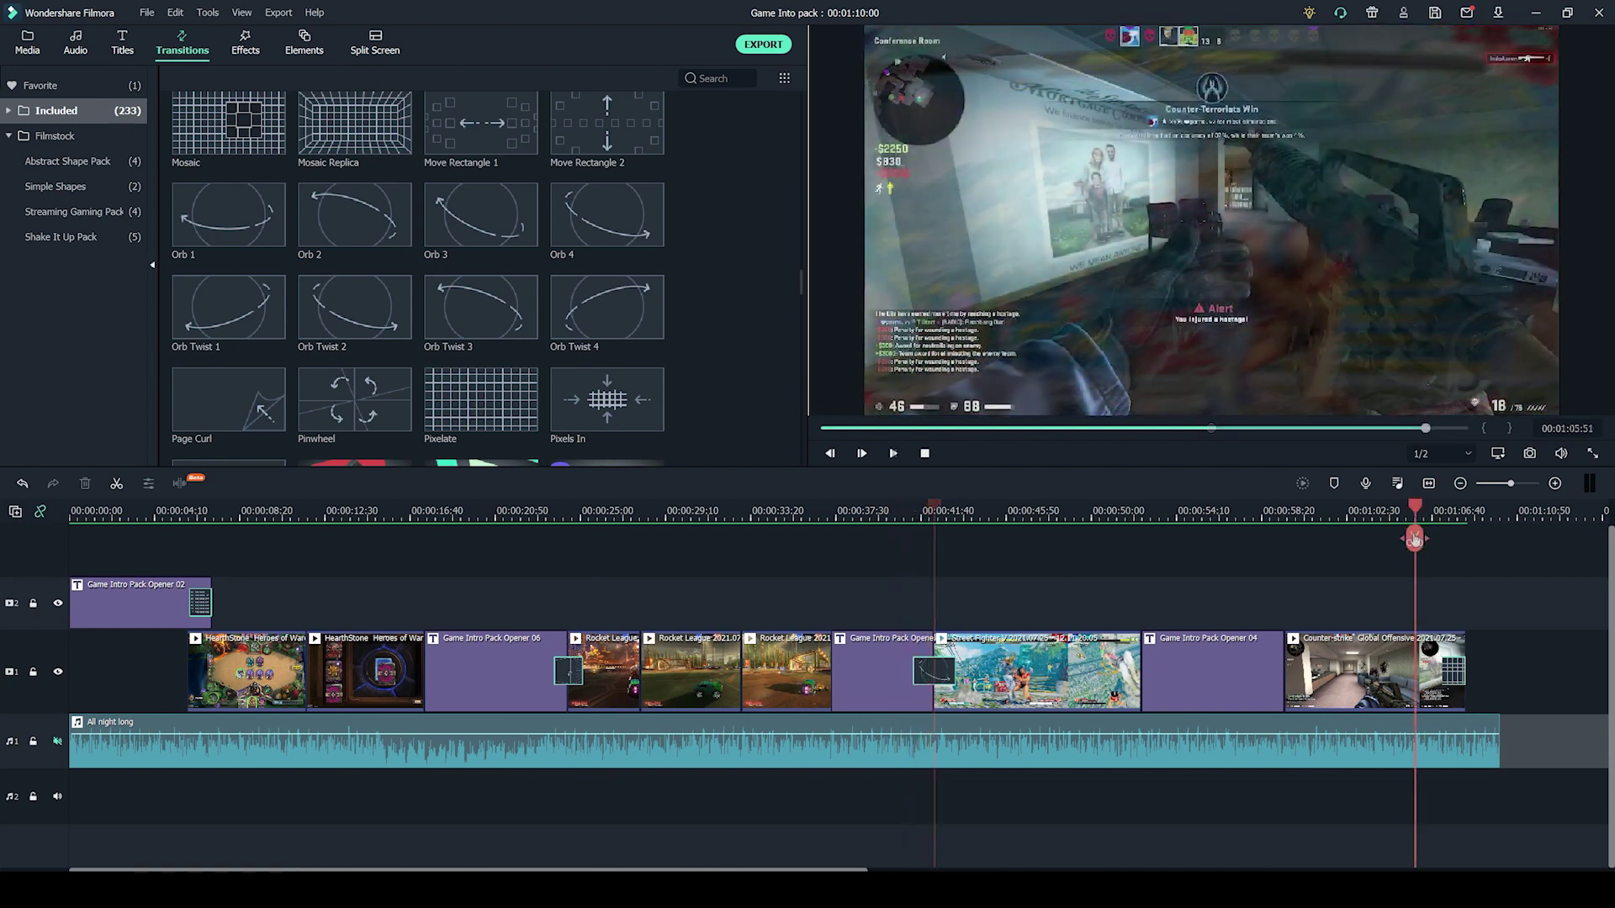
pyautogui.press('space')
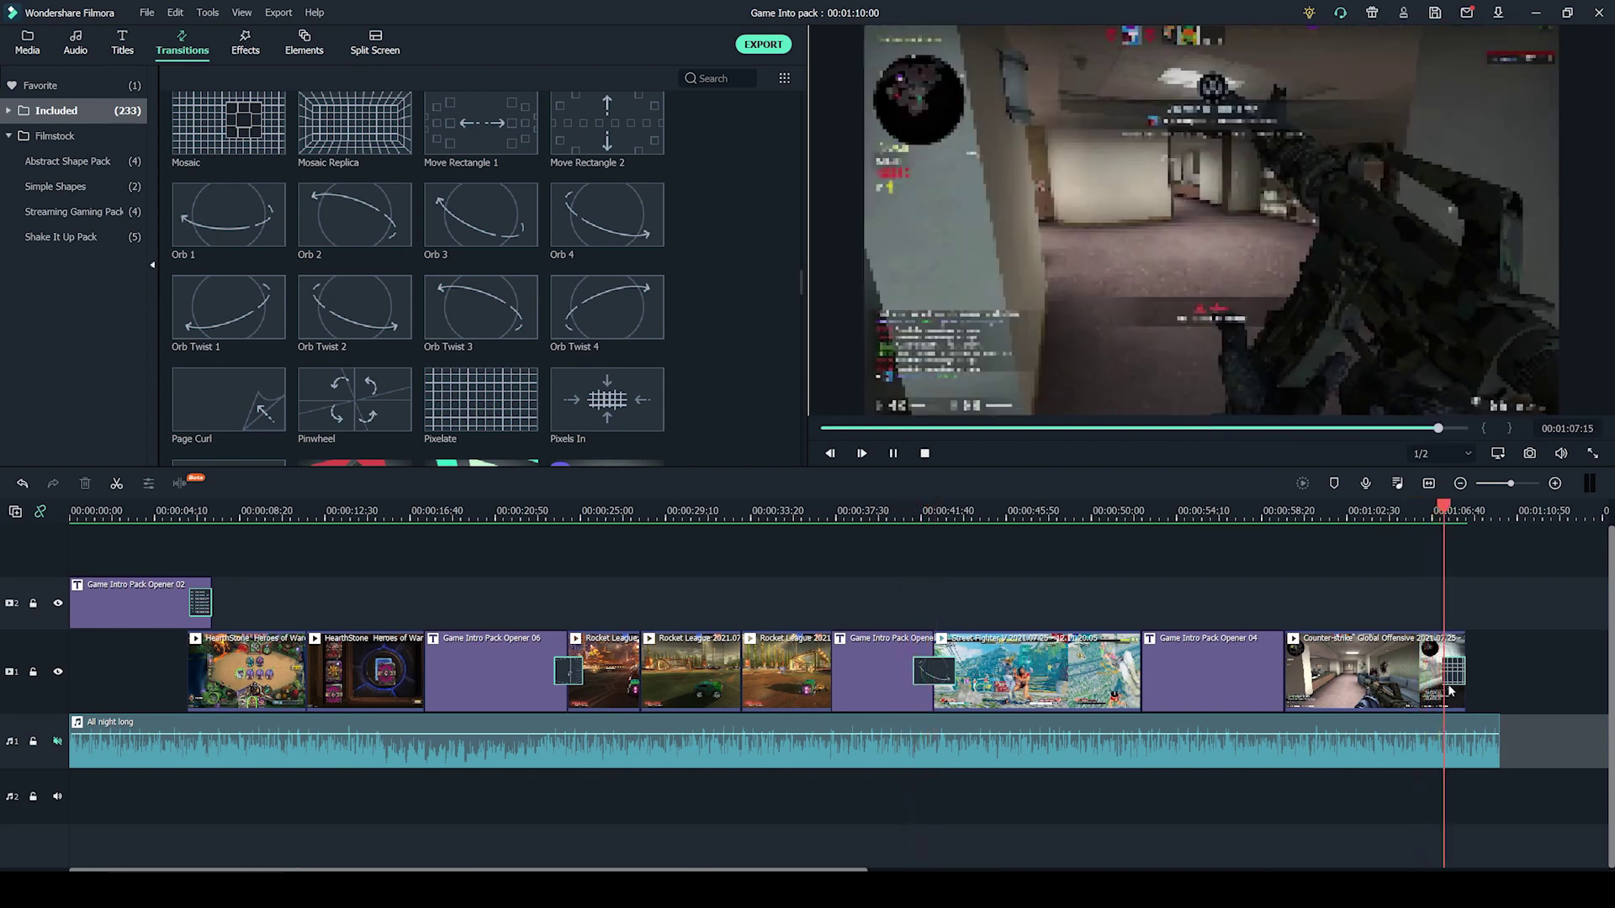